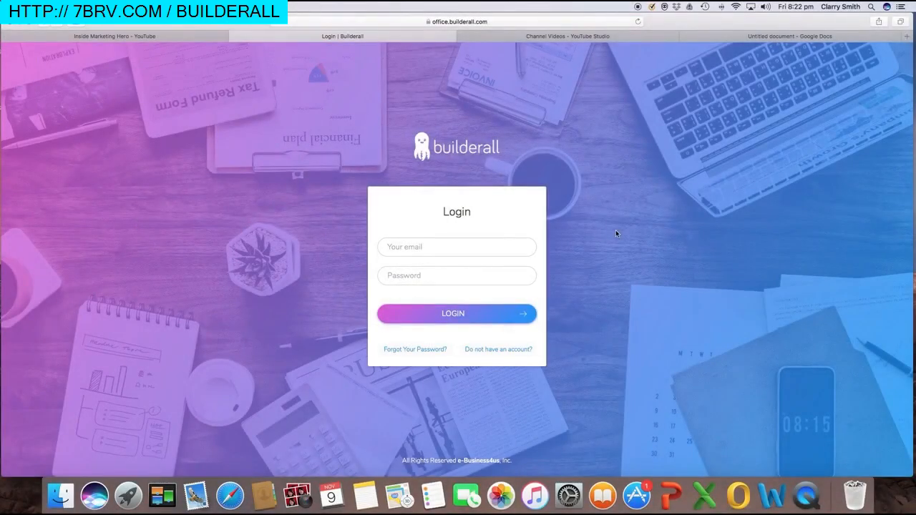
Log in to Builderall with the saved autofill credentials to reach the office dashboard
click(453, 251)
click(448, 268)
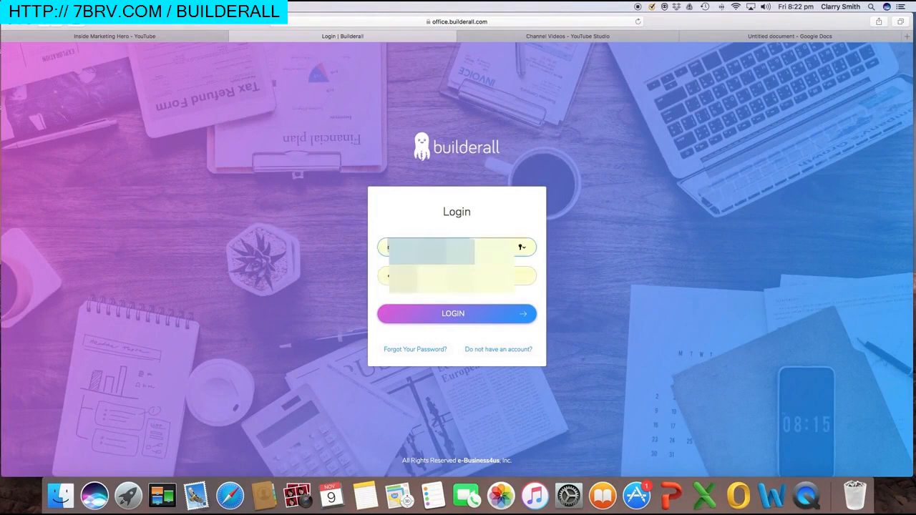
click(457, 314)
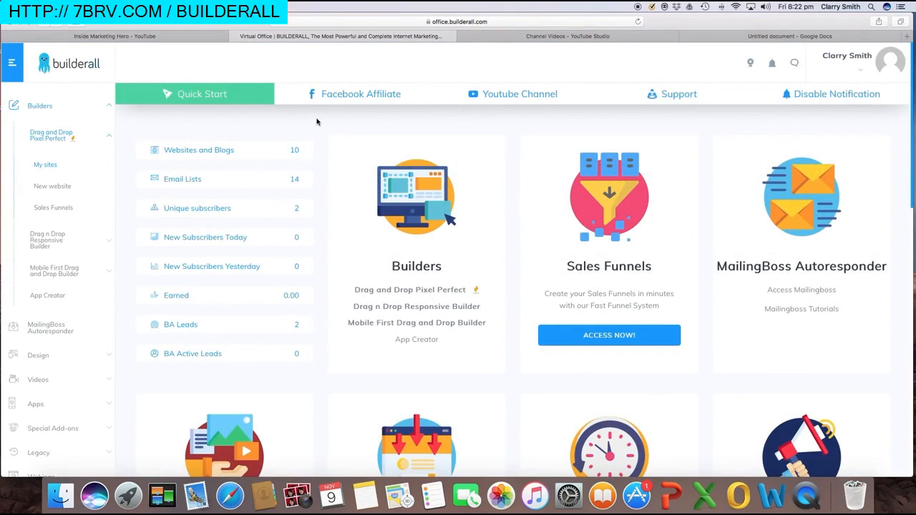
click(108, 135)
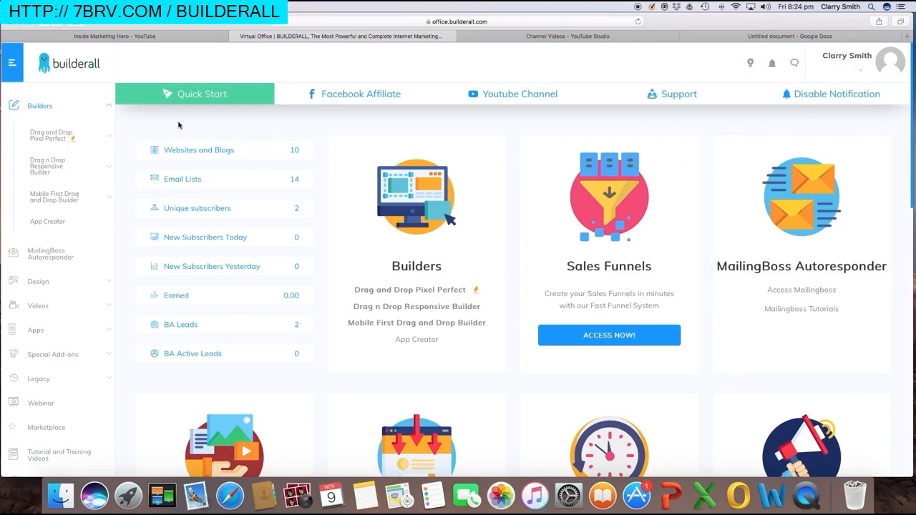
Open Builders > Drag and Drop Pixel Perfect > Sales Funnels and scroll to the Lead Magnet Funnel card
click(110, 105)
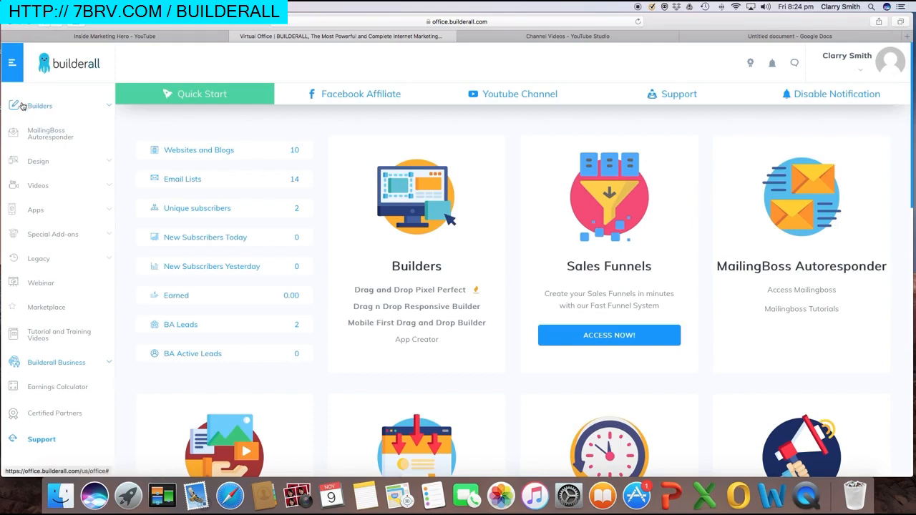
click(109, 109)
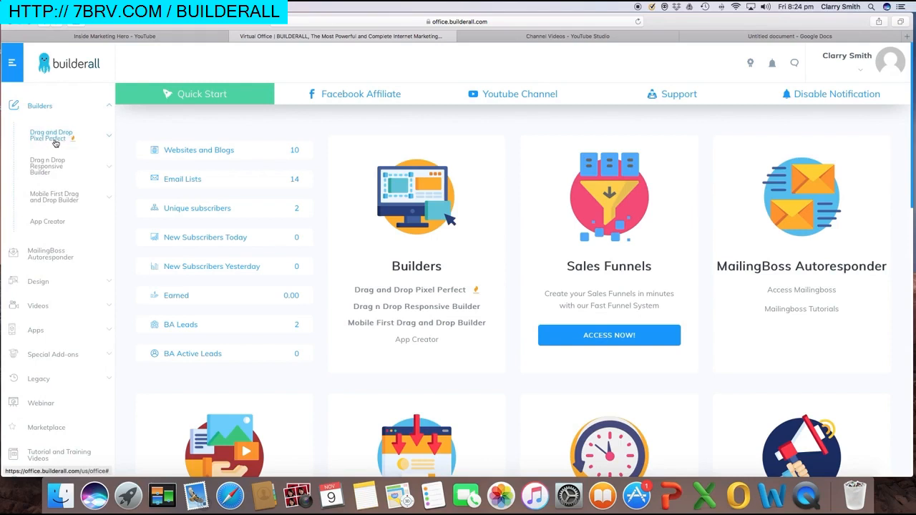
click(59, 140)
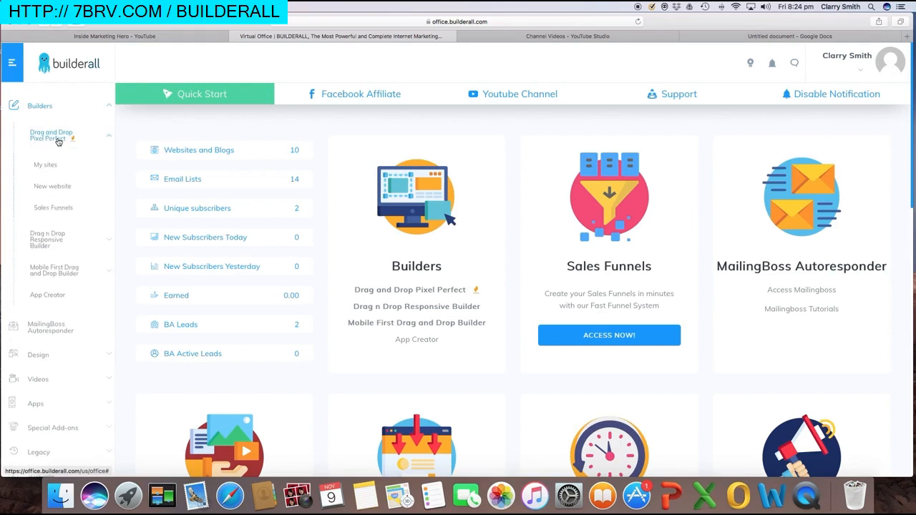
click(62, 211)
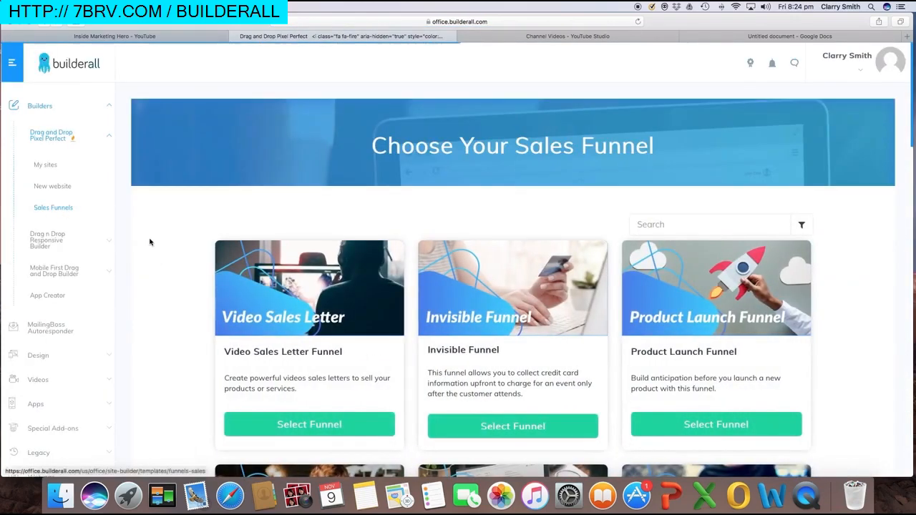
scroll(167, 242, down, 5)
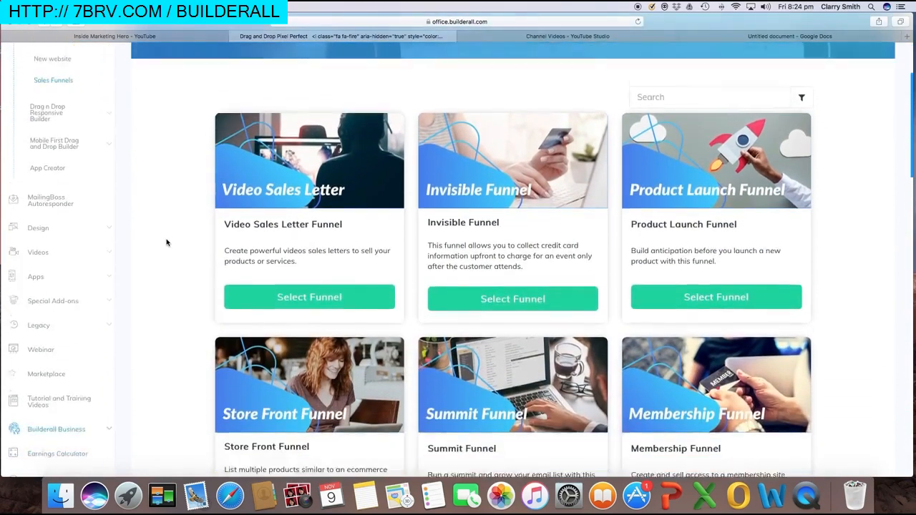
scroll(167, 242, down, 5)
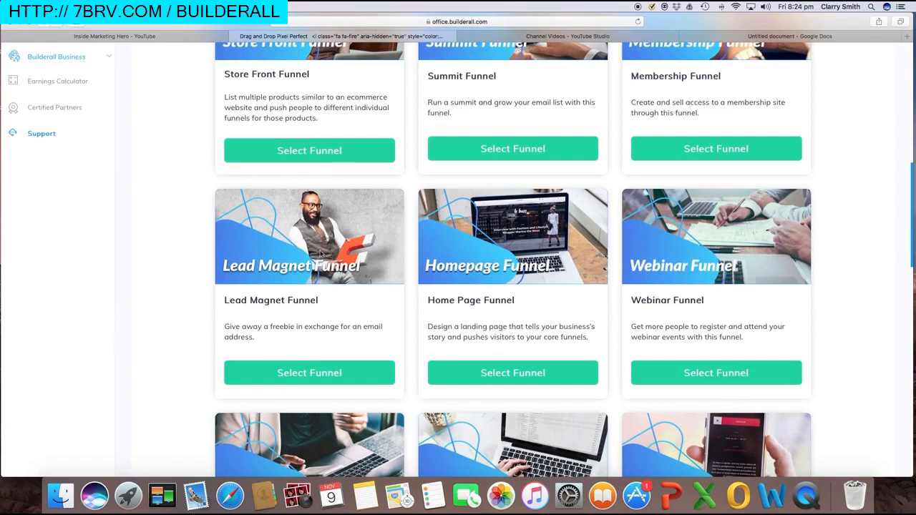
Select the Lead Magnet Funnel and review its blueprint overview
click(318, 375)
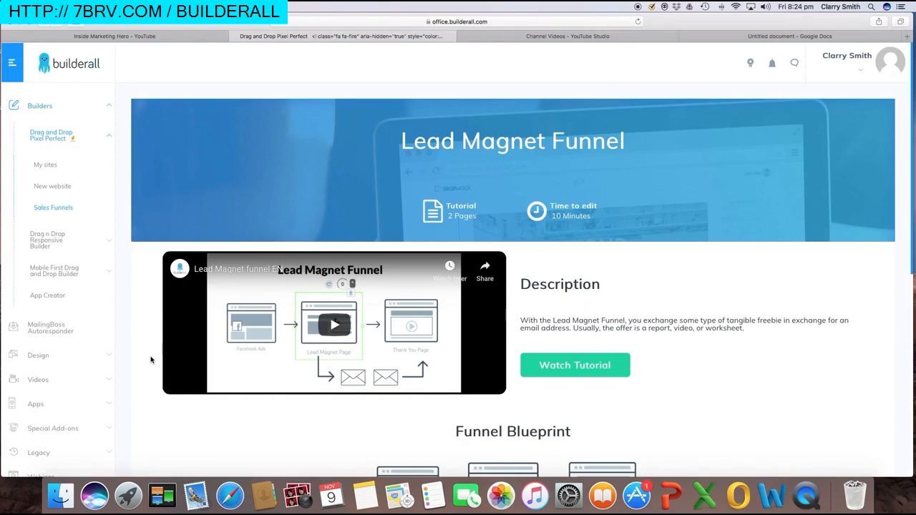
scroll(151, 360, down, 5)
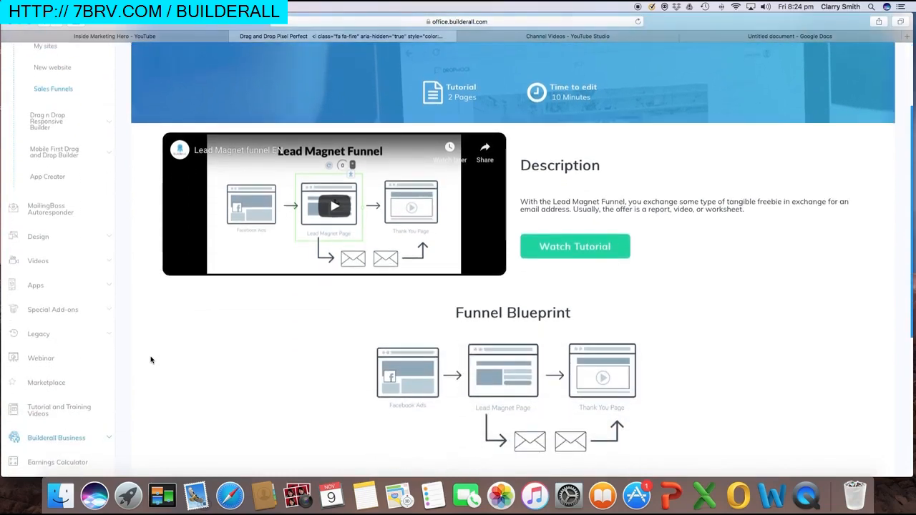
scroll(150, 360, down, 2)
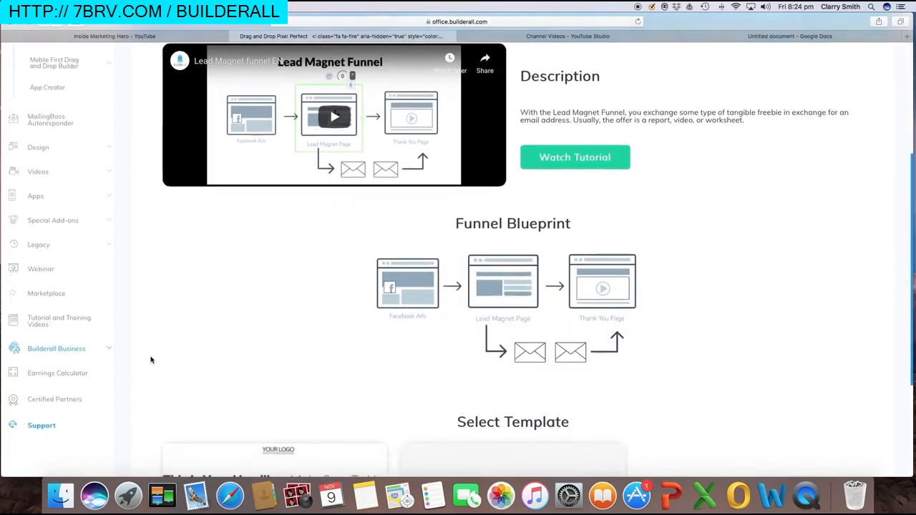
scroll(150, 360, down, 2)
scroll(150, 360, up, 3)
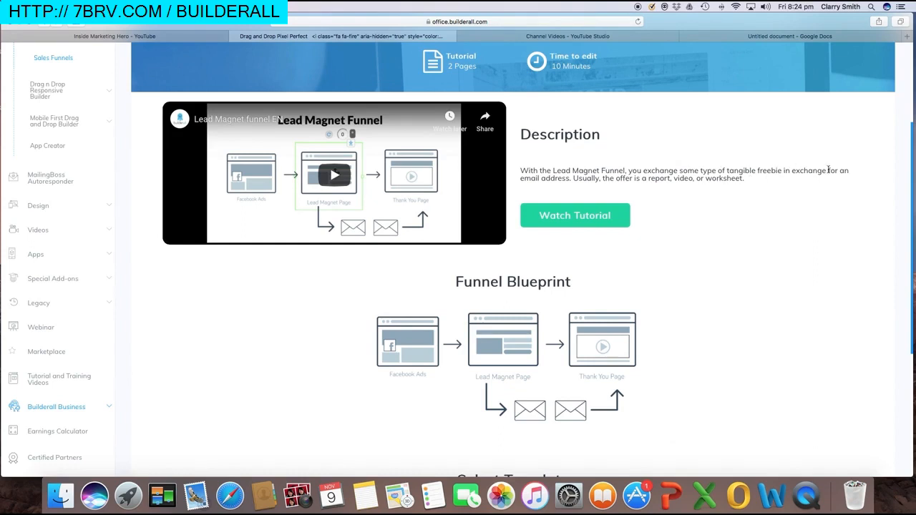
scroll(700, 207, down, 3)
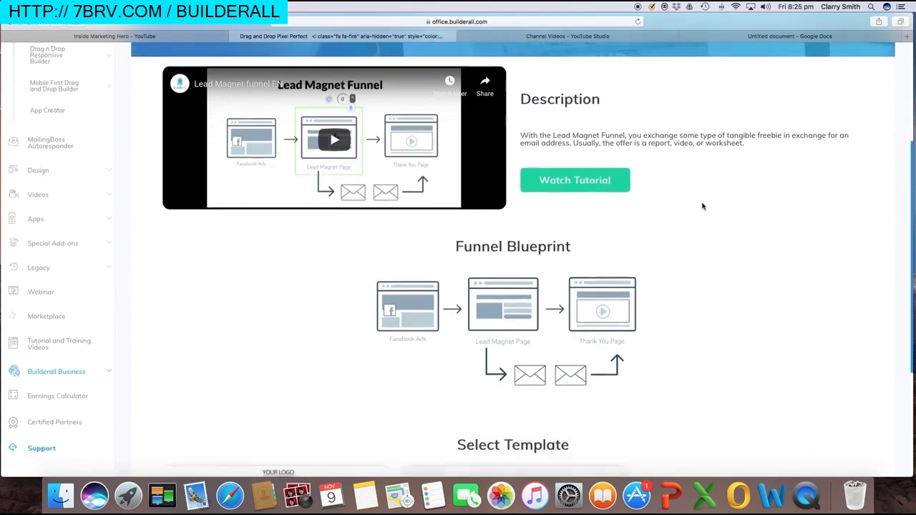
scroll(705, 203, down, 1)
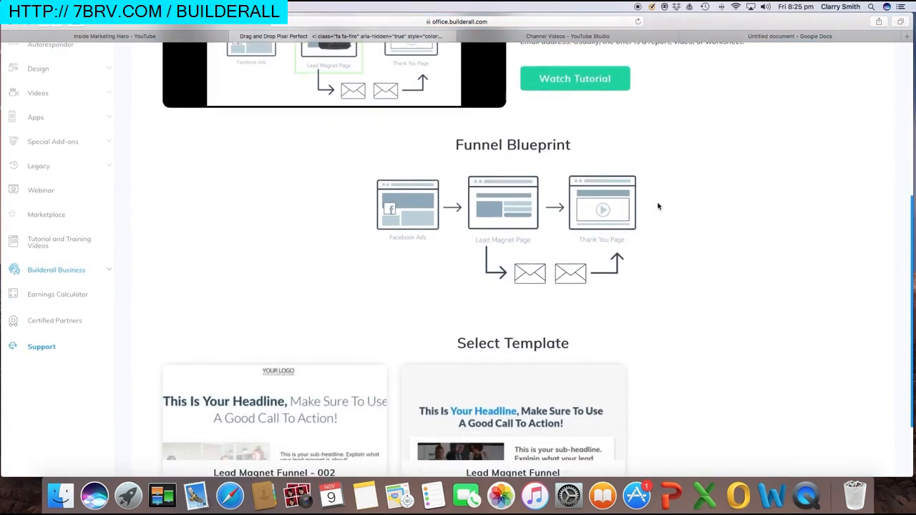
Find the Lead Magnet page template and choose to edit it
scroll(655, 206, up, 3)
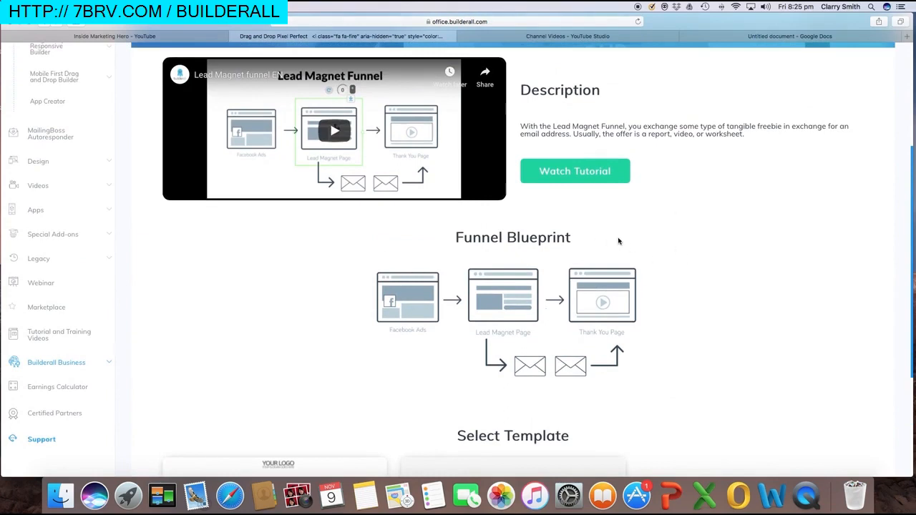
scroll(658, 259, down, 4)
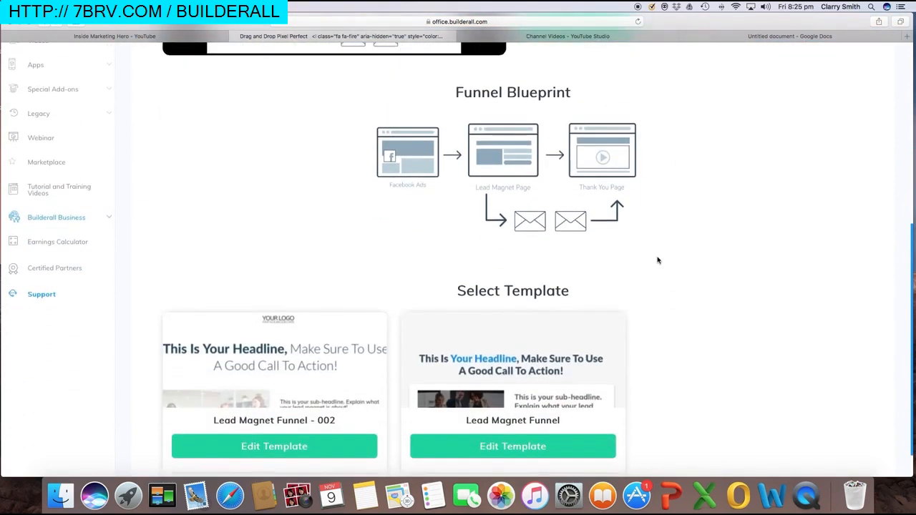
scroll(658, 260, up, 4)
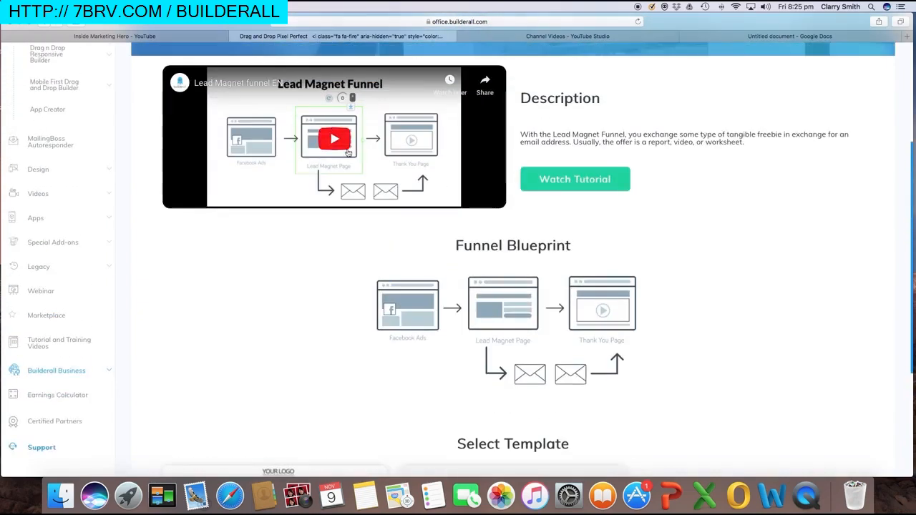
scroll(340, 142, up, 2)
scroll(334, 218, down, 6)
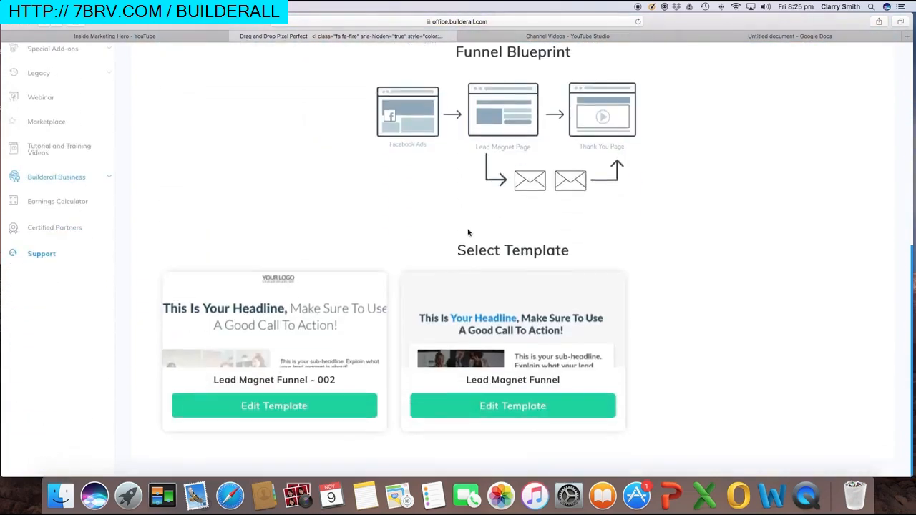
click(515, 415)
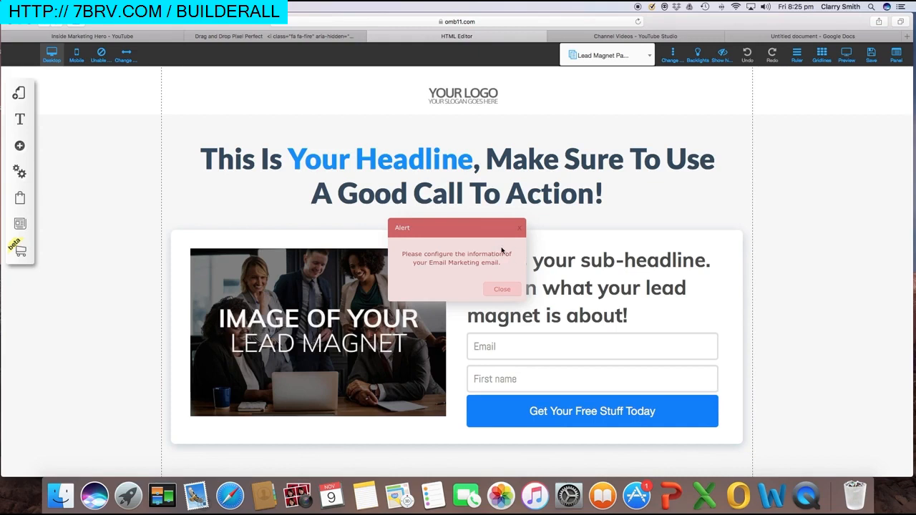
Dismiss the Email Marketing configuration alert over the Lead Magnet template
click(504, 290)
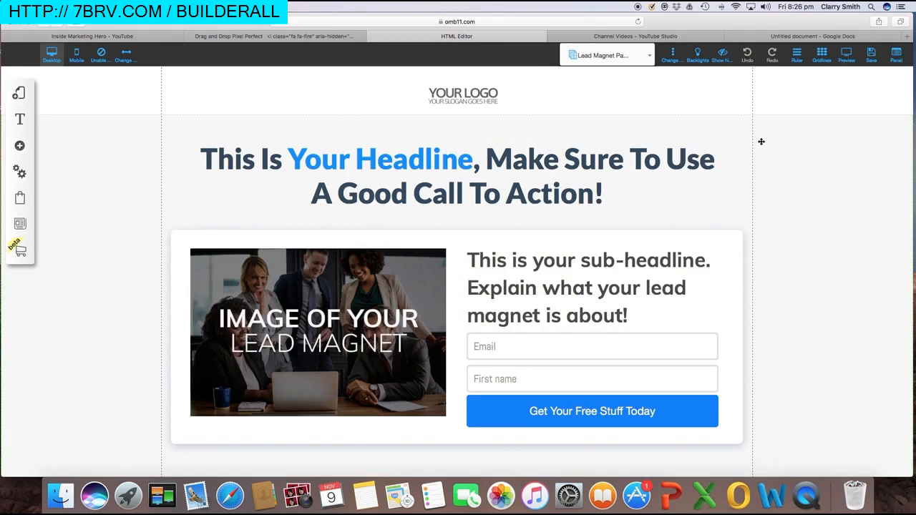
Register the site as 'leadmagnetfunnel2' and save the page changes
click(872, 57)
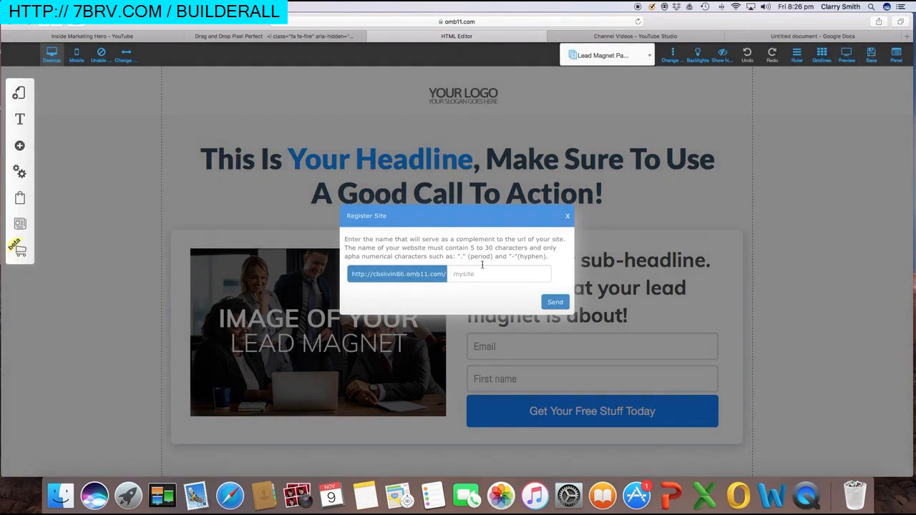
text(leadmagnetfunnel2)
click(553, 304)
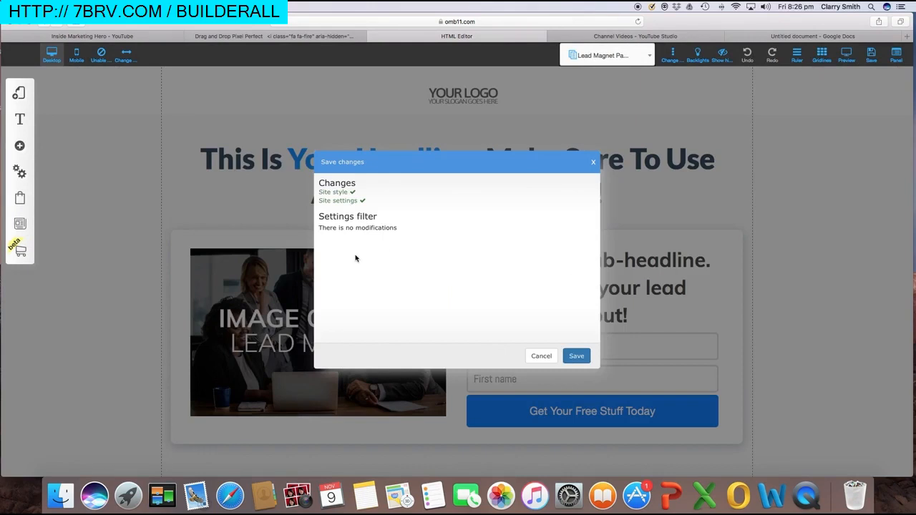
click(589, 356)
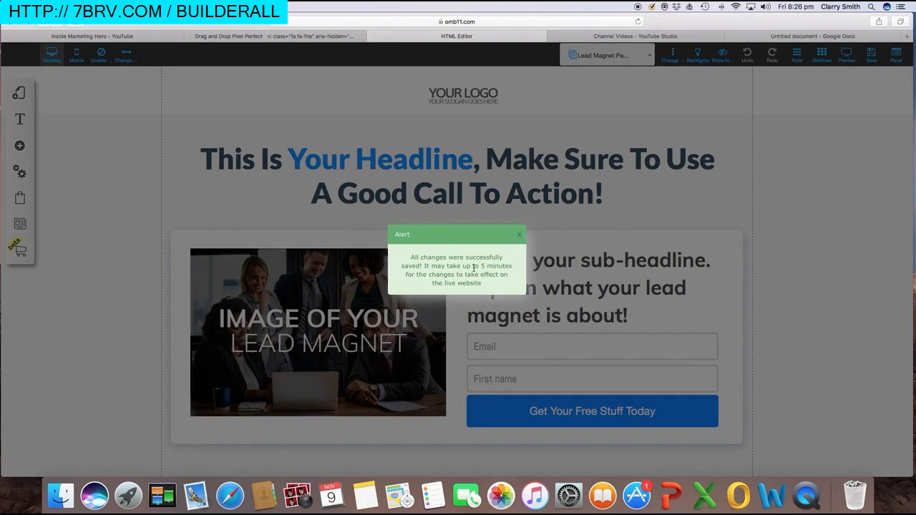
click(519, 234)
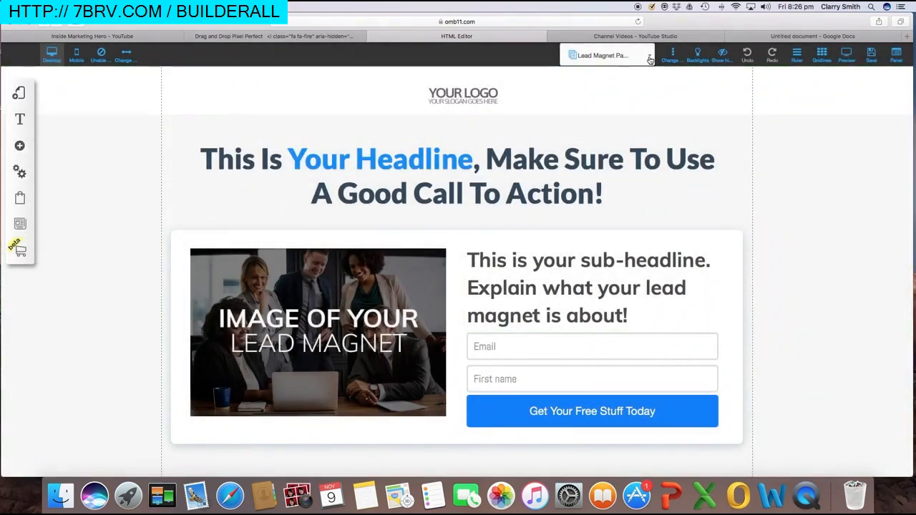
click(650, 60)
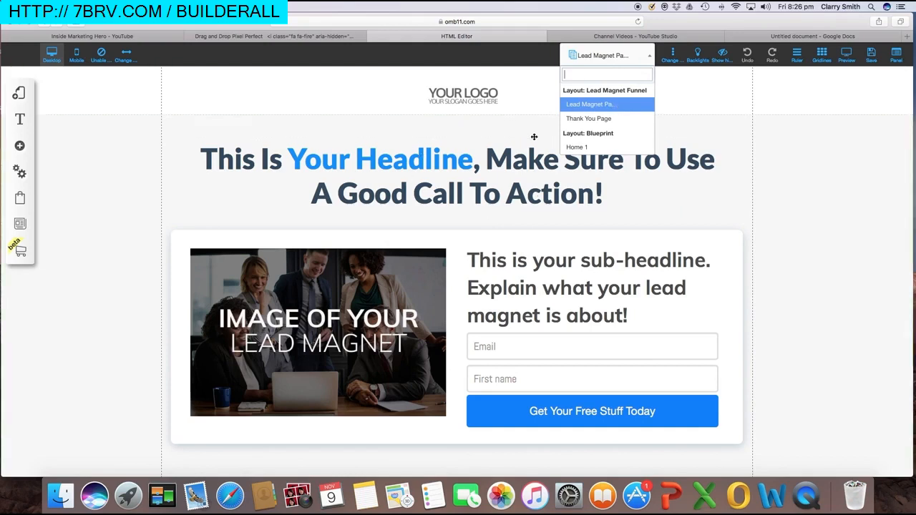
Switch from the Thank You Page to the Lead Magnet opt-in page in the funnel's page list
click(592, 120)
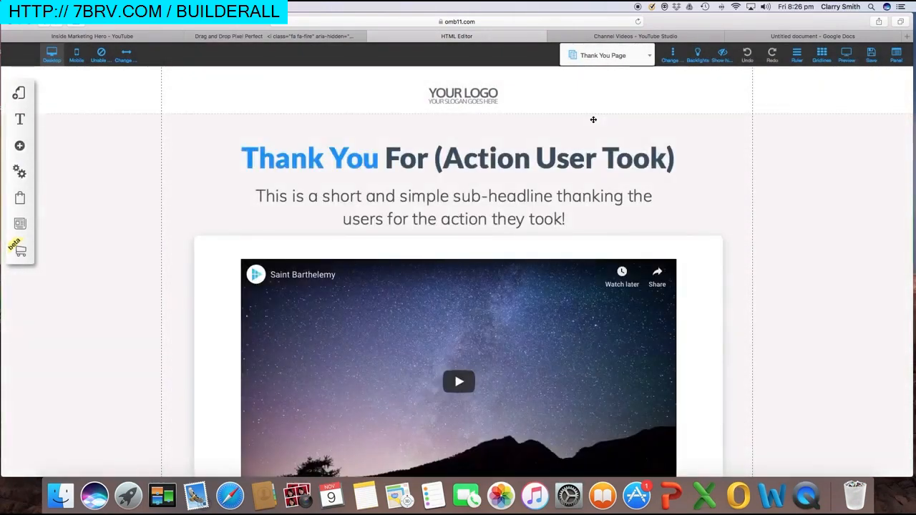
scroll(592, 122, down, 2)
scroll(593, 121, down, 1)
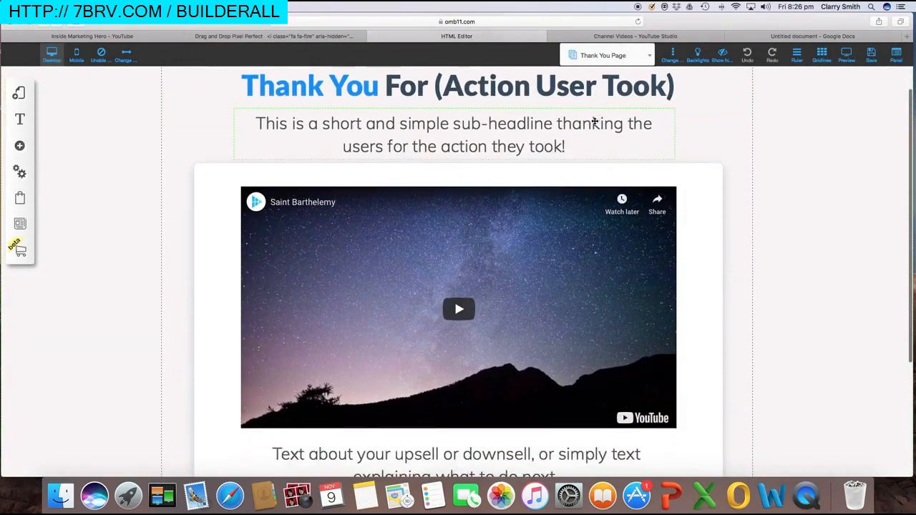
scroll(594, 122, up, 3)
click(633, 55)
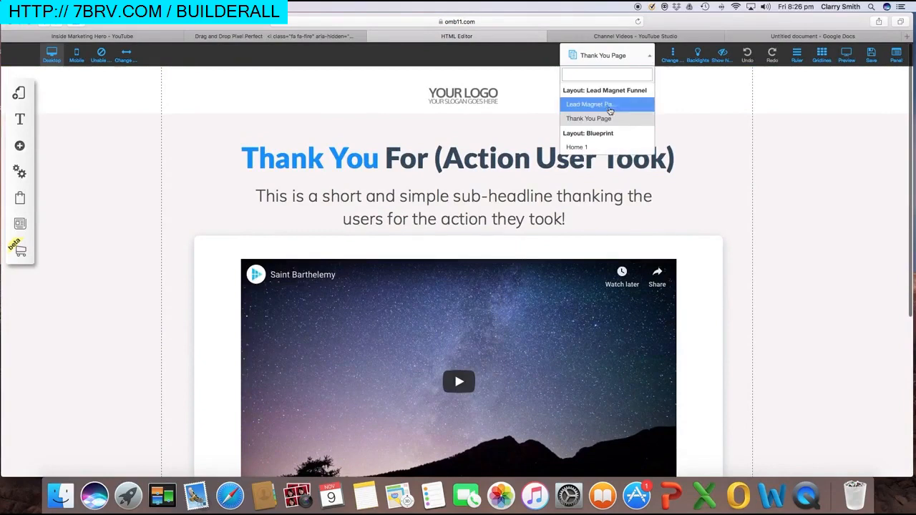
click(605, 106)
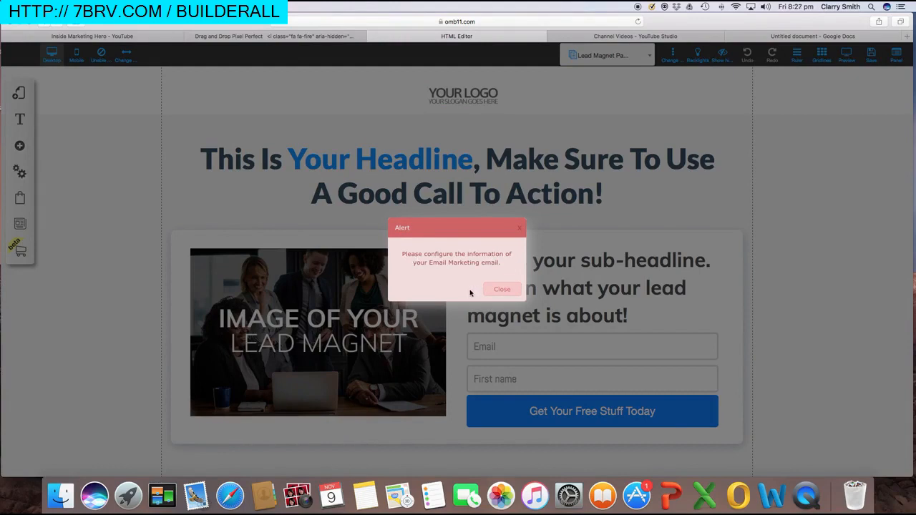
Dismiss the alert and connect the opt-in form to MailingBoss list 'Lead Magnet Funnel copy_2'
click(503, 289)
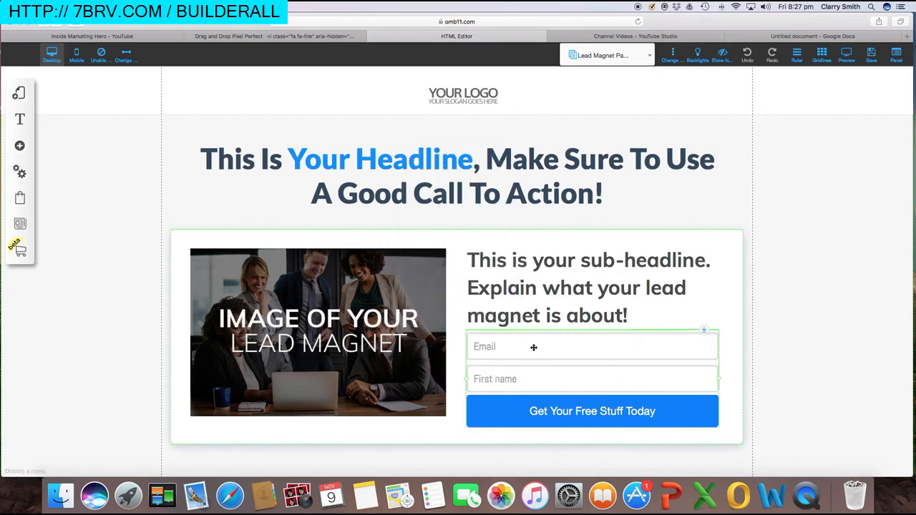
click(478, 349)
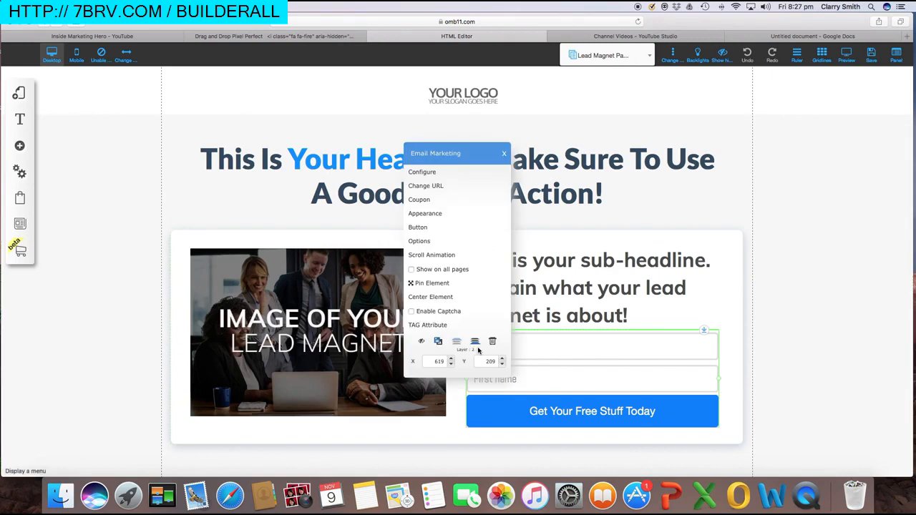
click(423, 174)
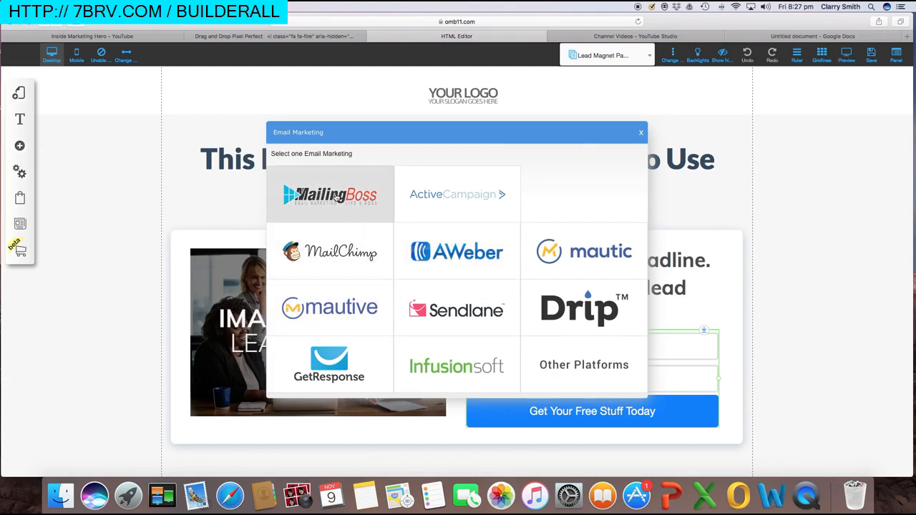
click(335, 195)
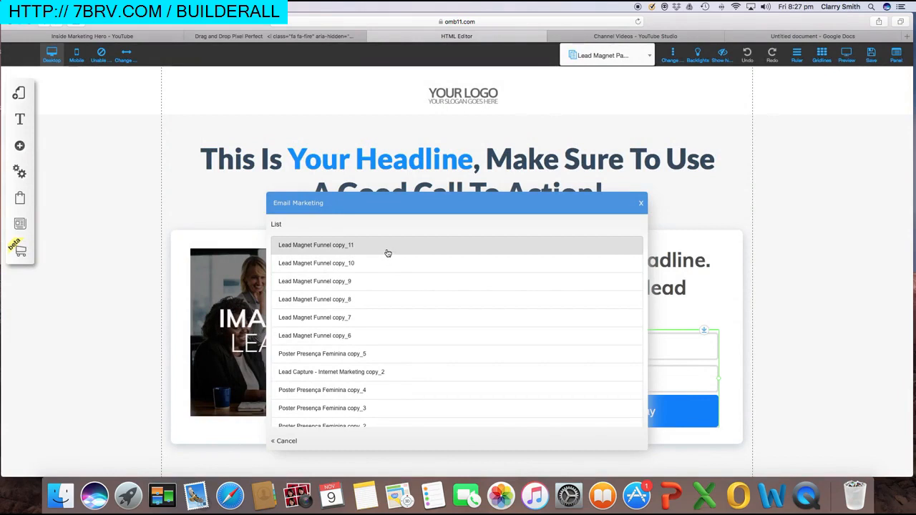
scroll(386, 258, down, 5)
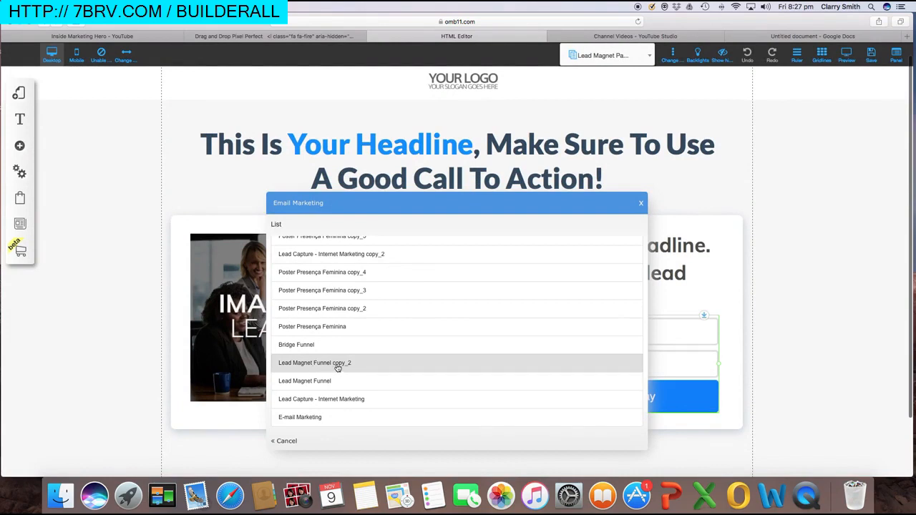
click(337, 365)
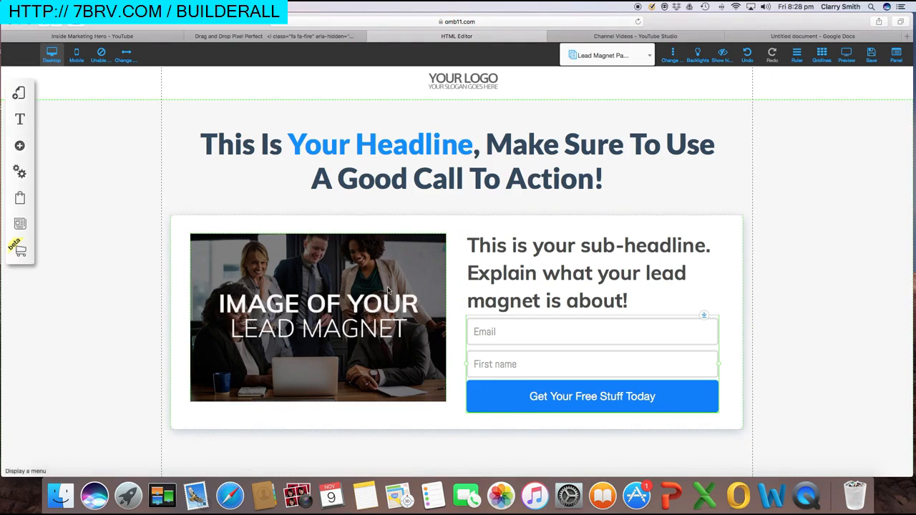
Swap the placeholder photo for the sales funnel product-box image, narrowed and repositioned
click(416, 286)
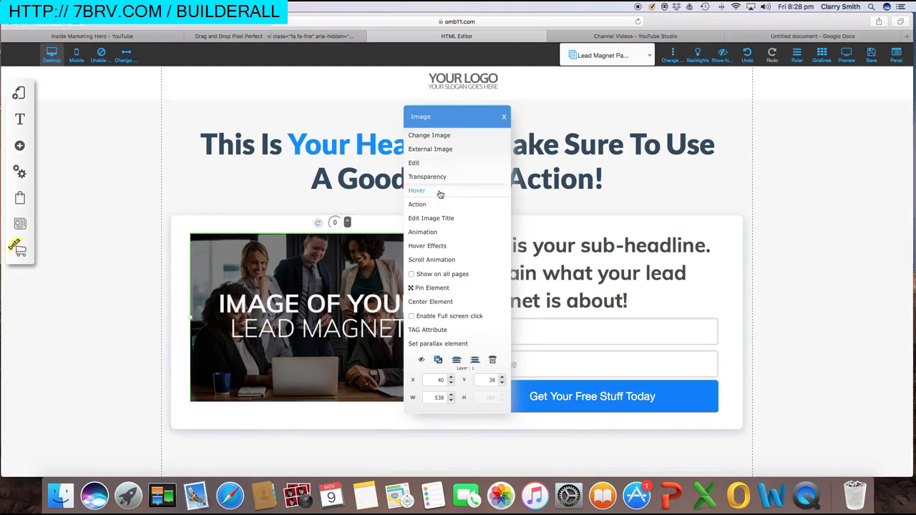
click(442, 136)
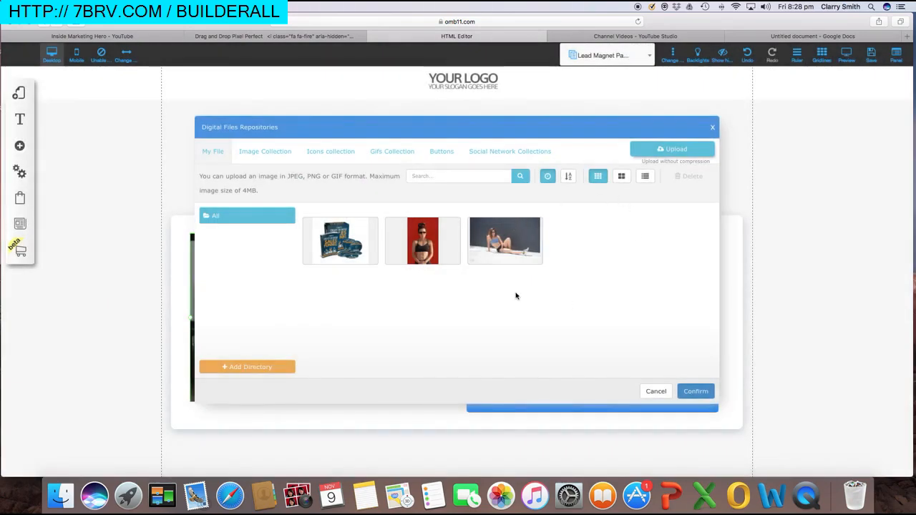
click(331, 243)
click(684, 390)
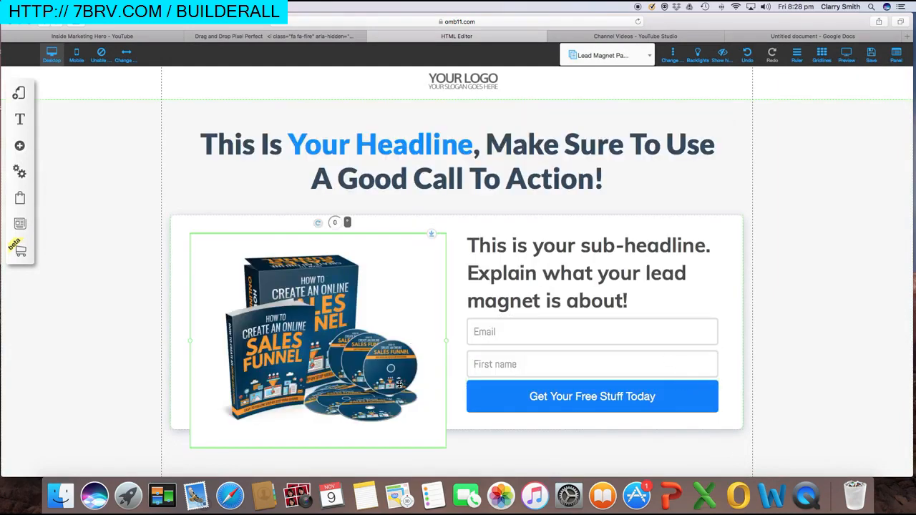
drag(399, 384, 443, 422)
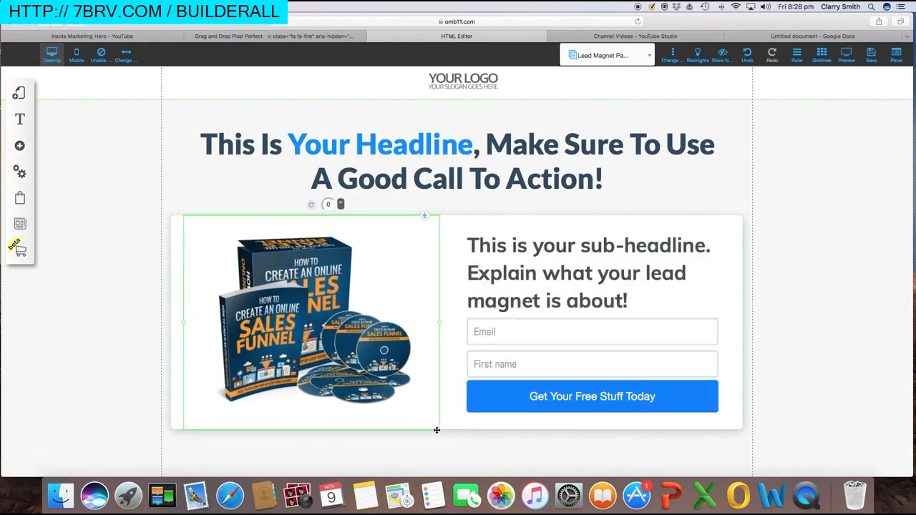
drag(439, 324, 361, 335)
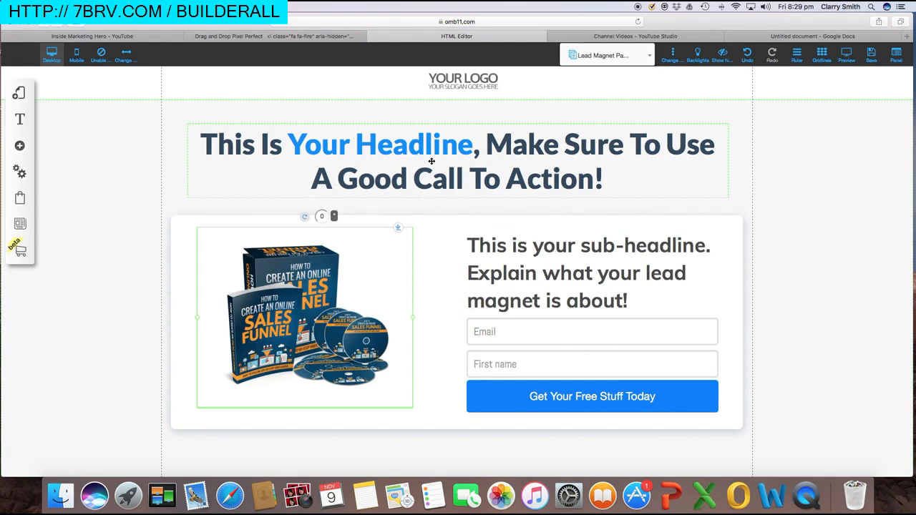
Copy the opt-in page headline from the Google Doc notes
click(794, 37)
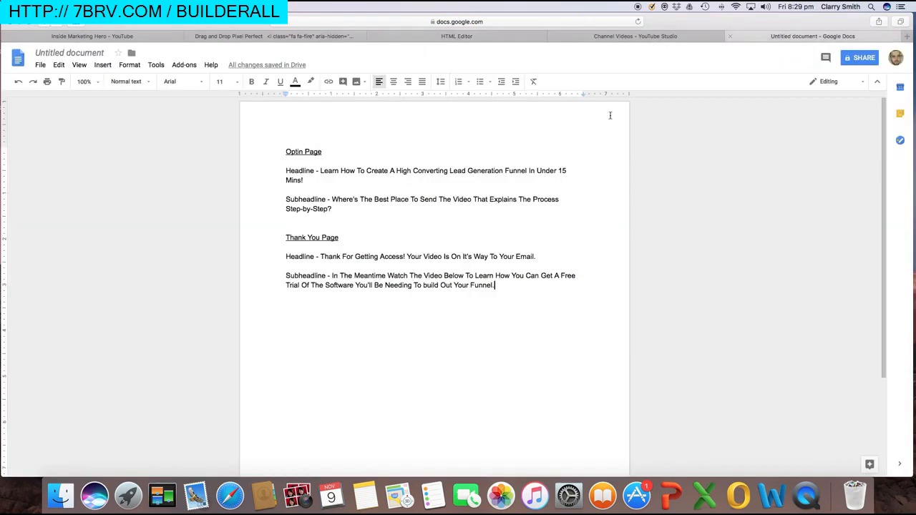
drag(302, 180, 320, 172)
key(super+c)
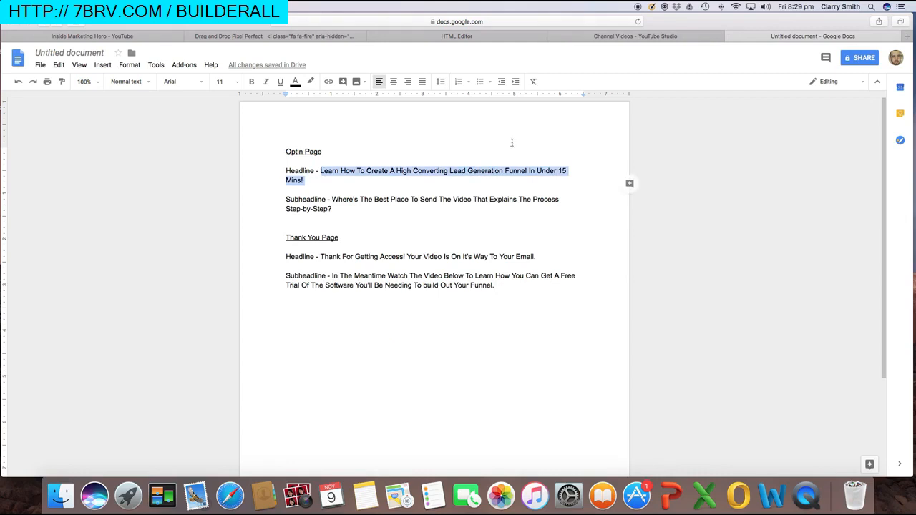
click(458, 37)
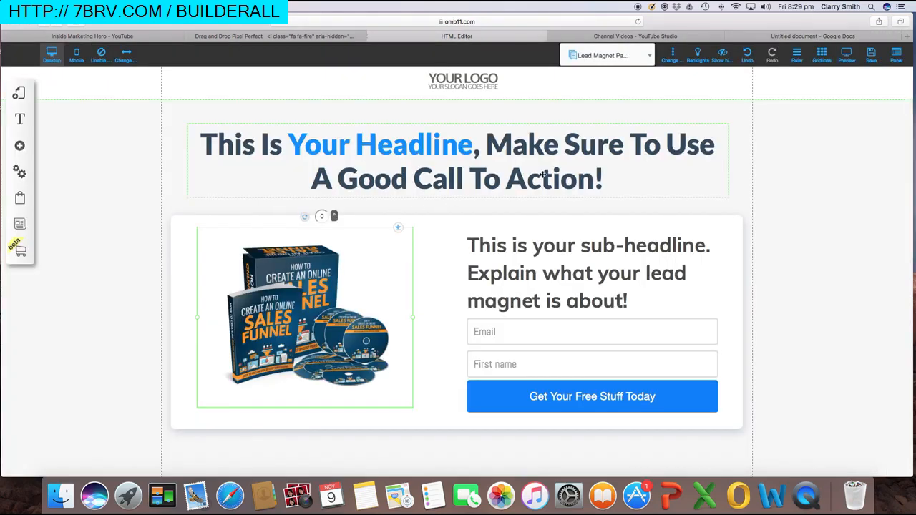
Paste 'Learn How To Create A High Converting Lead Generation Funnel In Under 15 Mins!' over the old headline
click(518, 177)
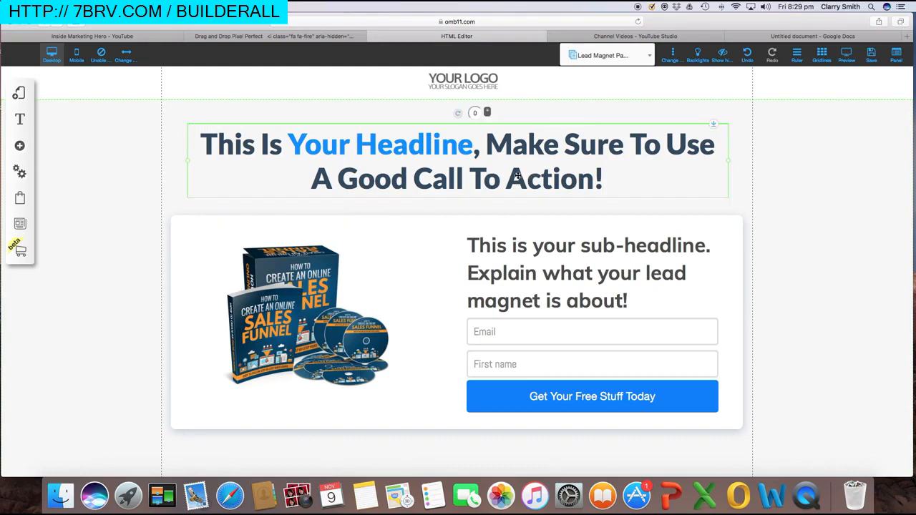
double_click(447, 158)
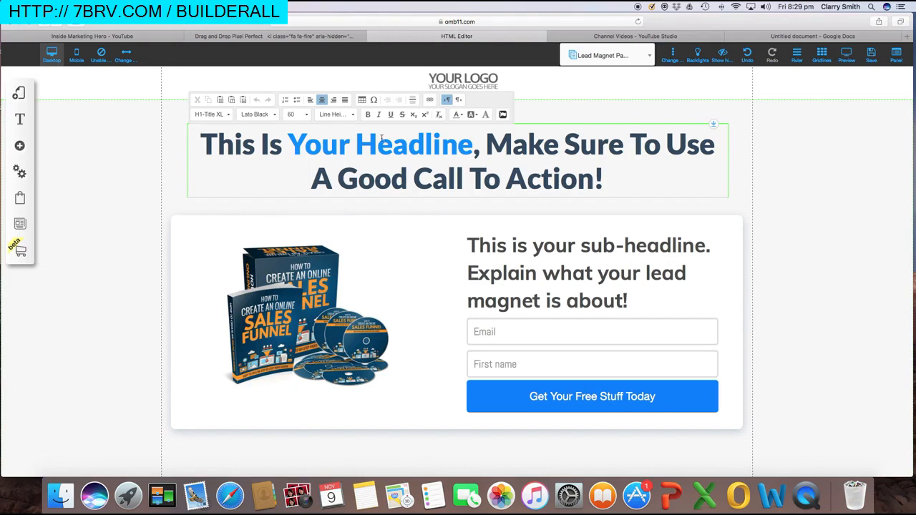
click(609, 180)
drag(604, 179, 206, 145)
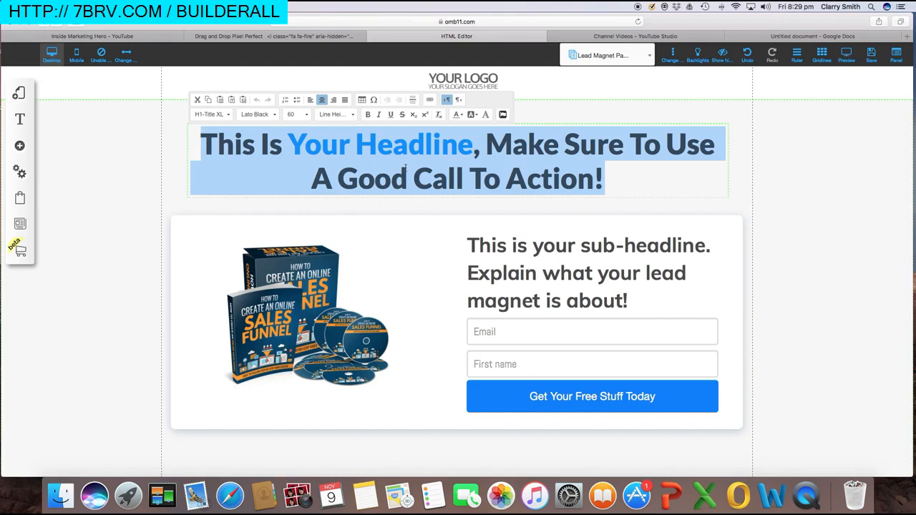
key(super+v)
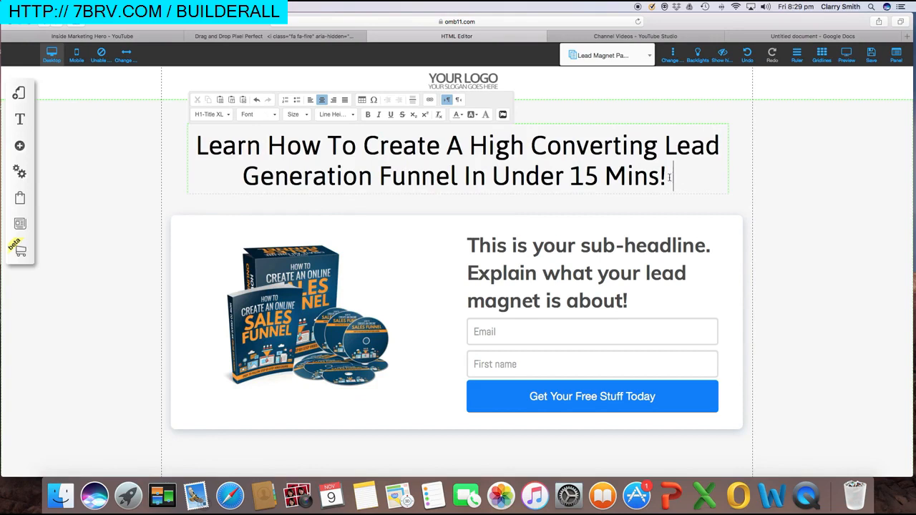
Make the new headline bold and centred
click(634, 176)
drag(673, 176, 196, 144)
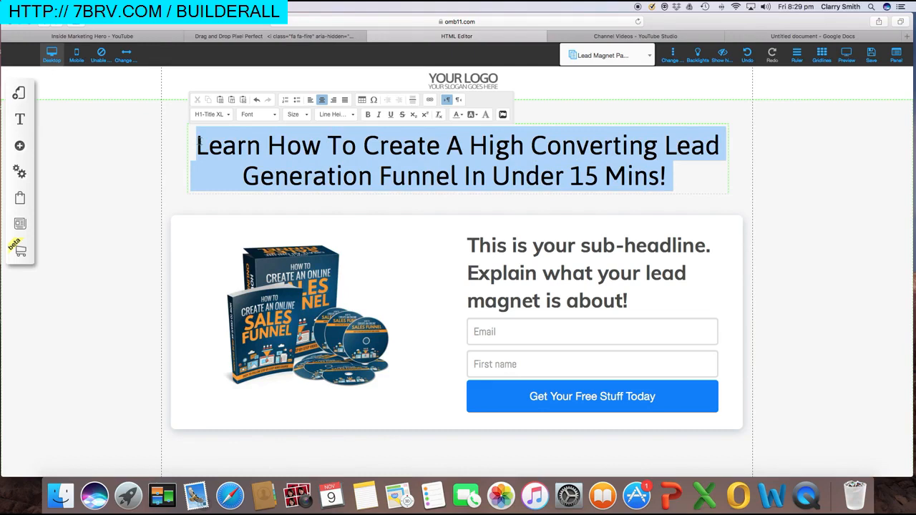
click(368, 116)
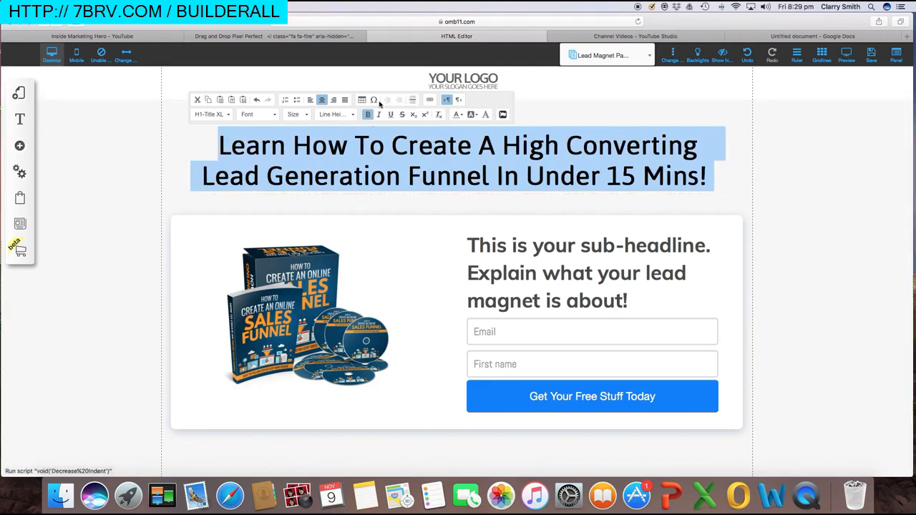
click(322, 103)
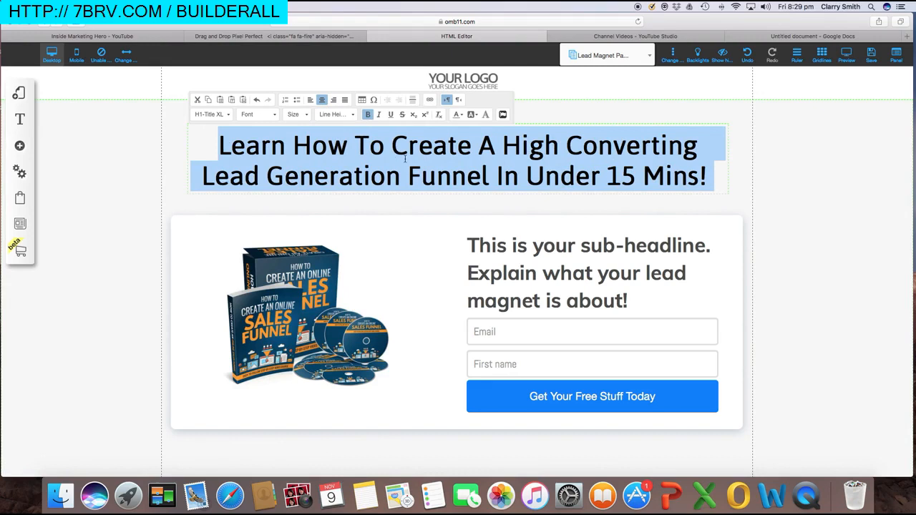
click(406, 159)
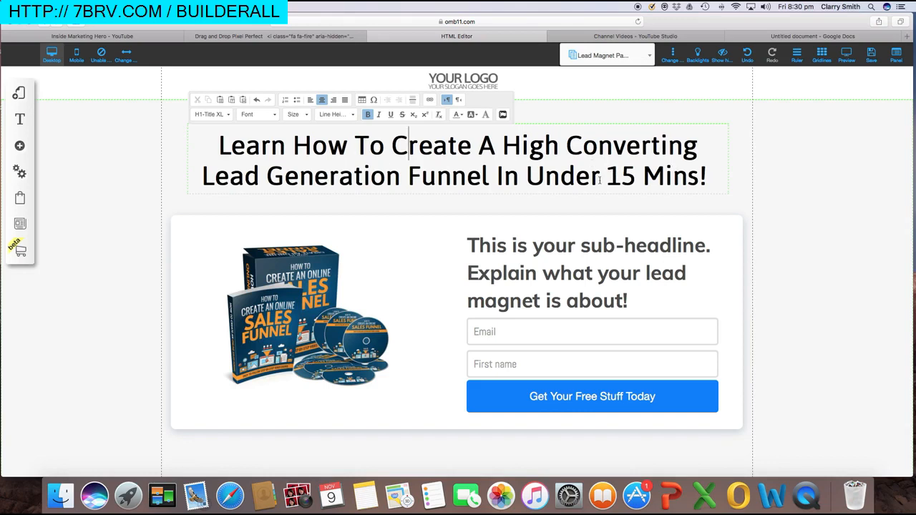
drag(607, 179, 709, 178)
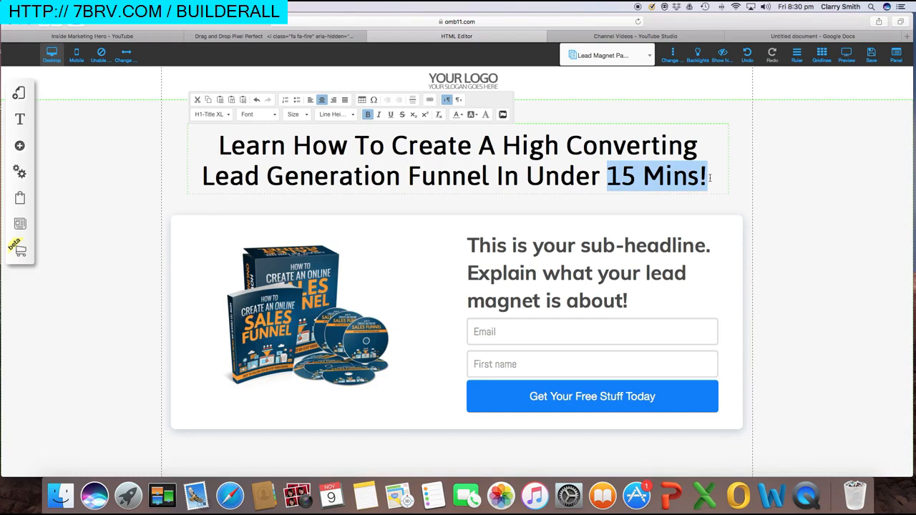
Colour the words '15 Mins!' in the headline red
click(463, 118)
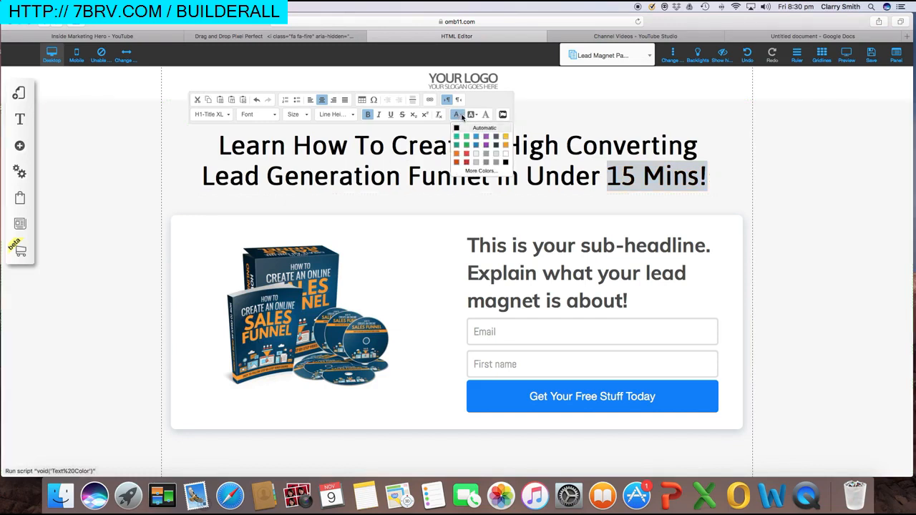
click(466, 153)
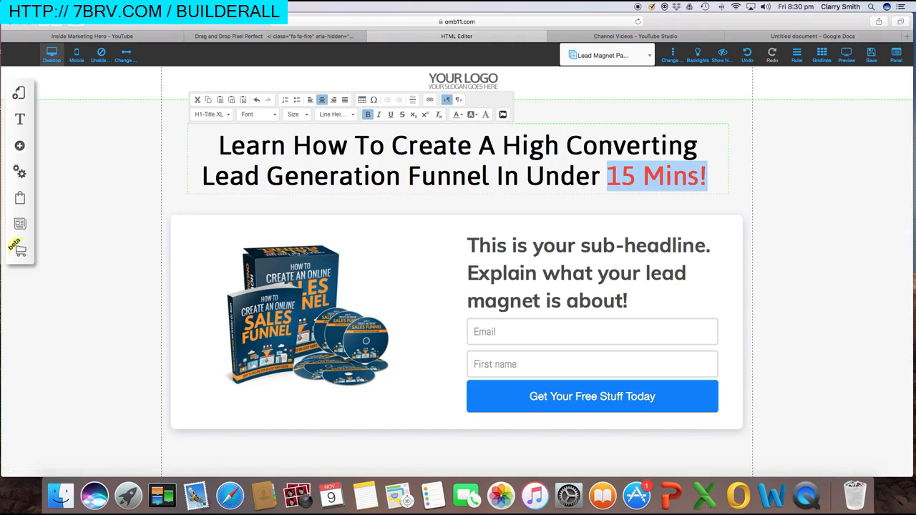
click(613, 146)
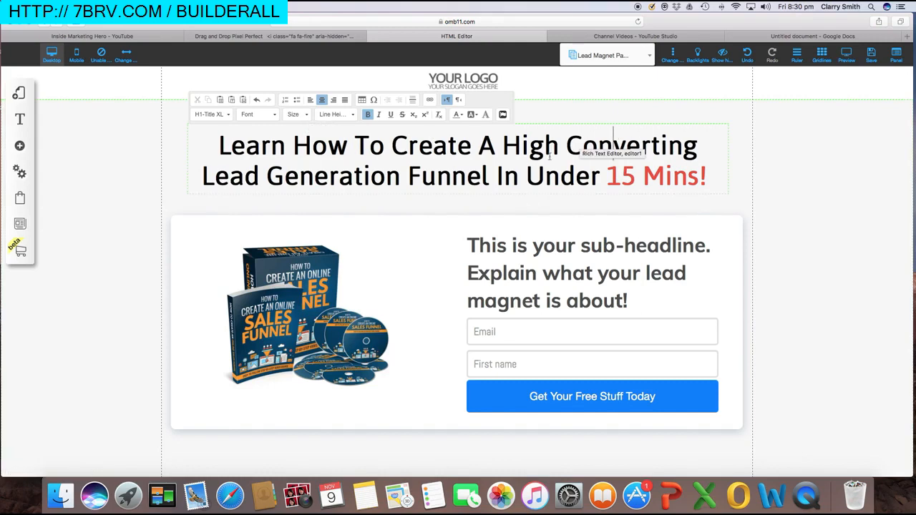
click(798, 159)
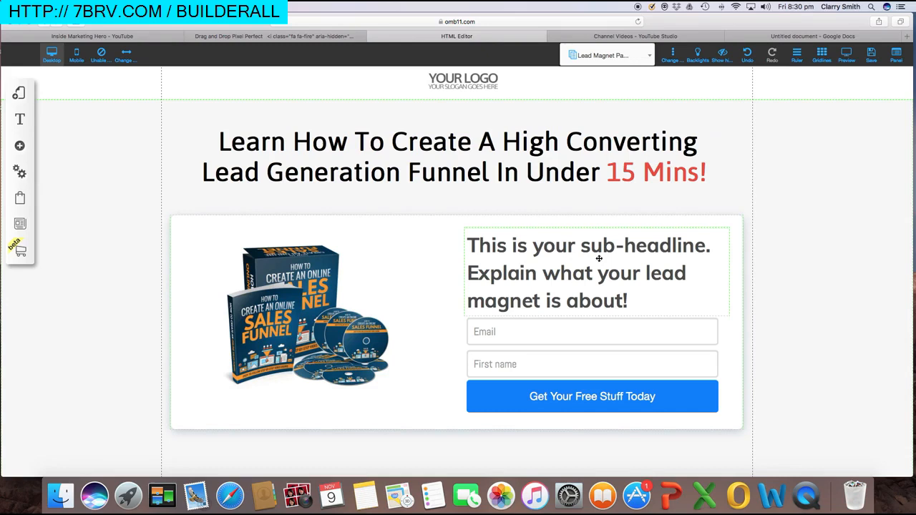
Copy the planned sub-headline from the Google Doc and select the placeholder sub-headline
click(780, 36)
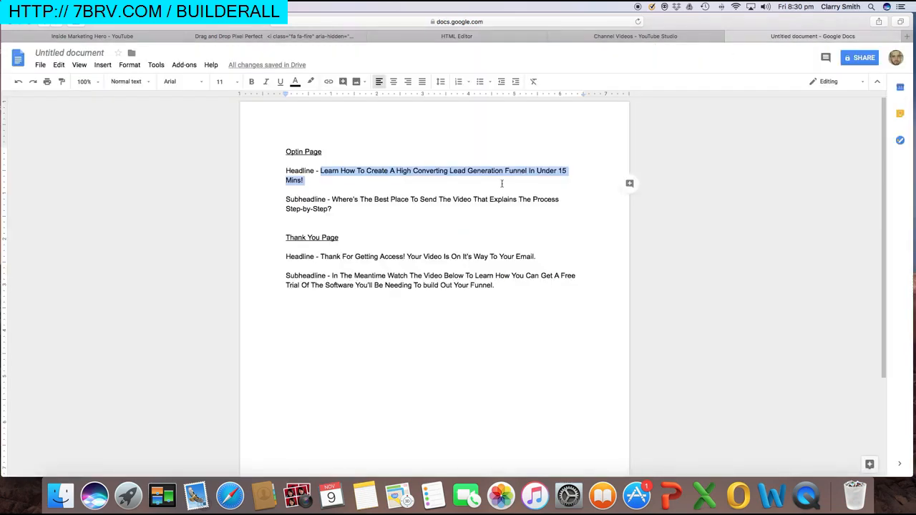
drag(342, 209, 334, 195)
key(super+c)
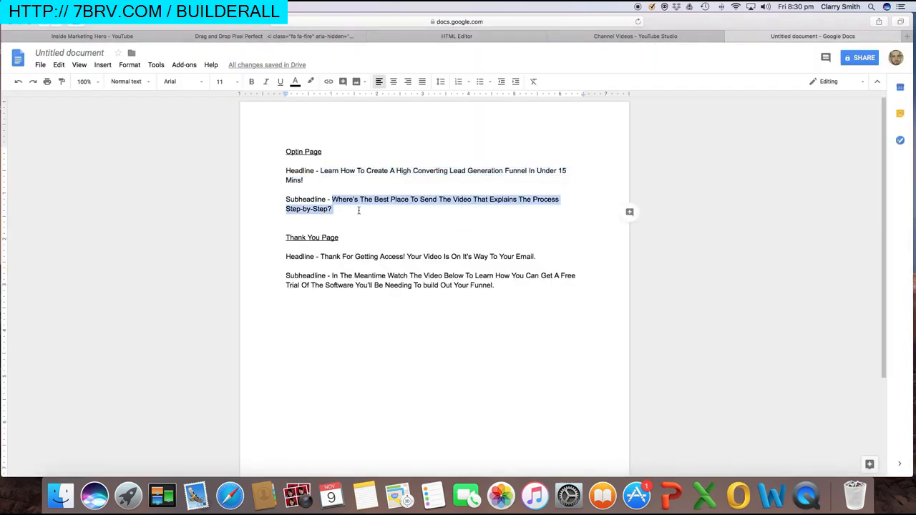
click(448, 36)
click(635, 297)
drag(635, 297, 469, 247)
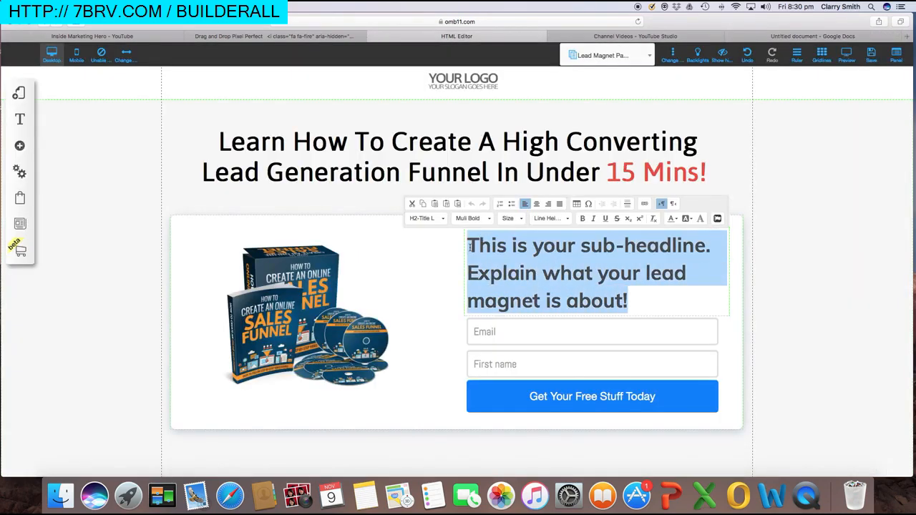
Paste the new sub-headline over the placeholder and try font sizes 9, 20 and 30
key(super+v)
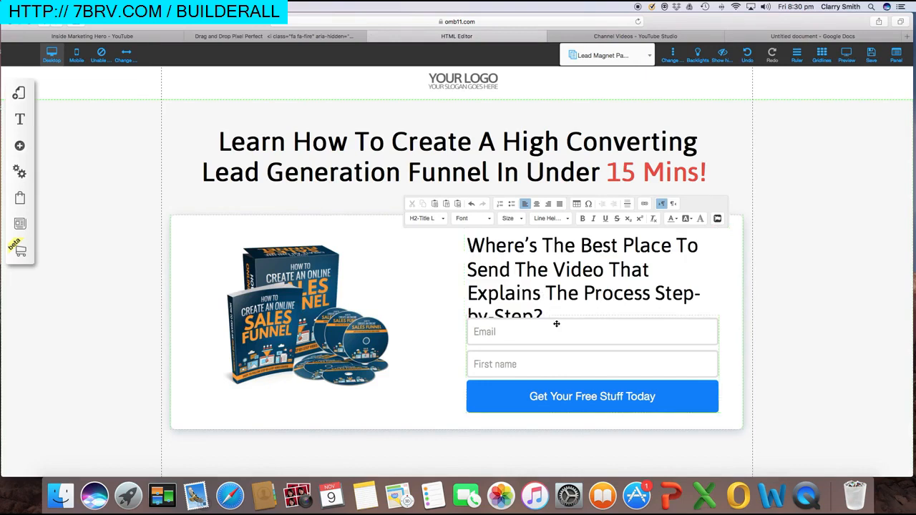
drag(554, 314, 472, 252)
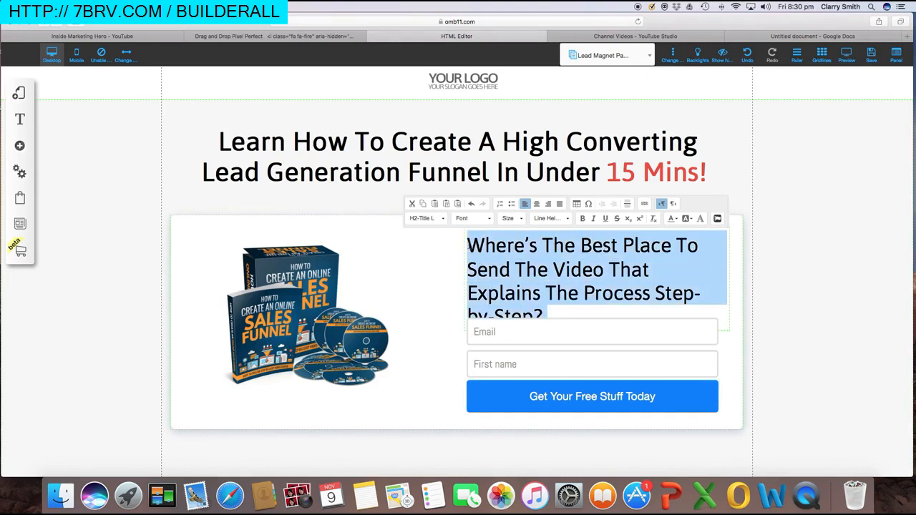
click(519, 219)
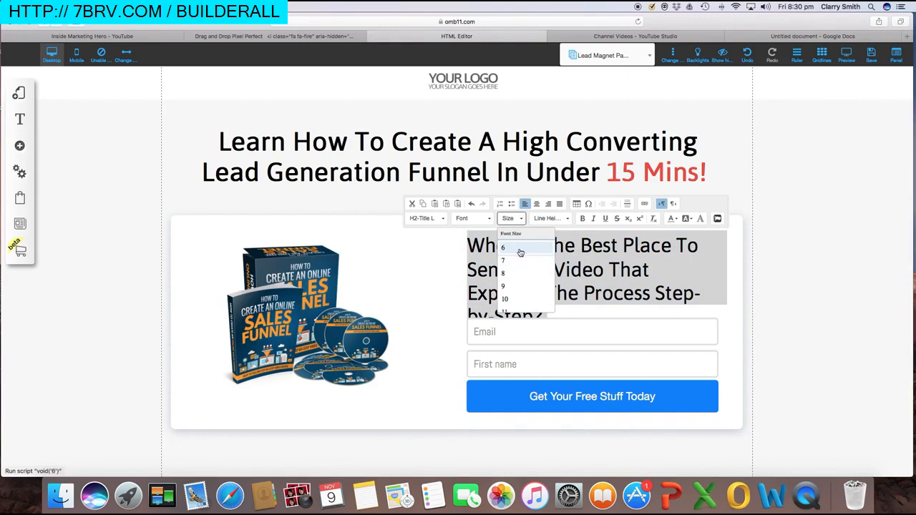
scroll(511, 263, down, 3)
click(511, 263)
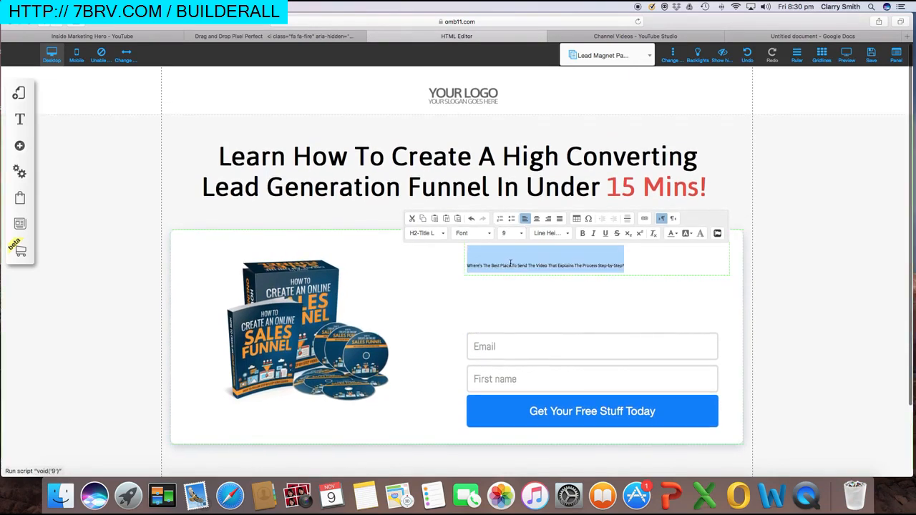
click(515, 233)
scroll(526, 299, down, 3)
scroll(526, 299, down, 2)
click(522, 298)
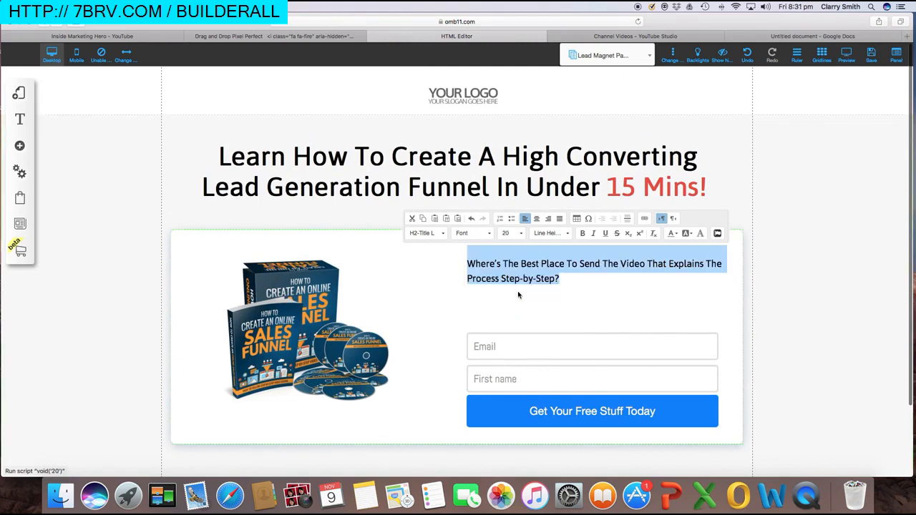
click(525, 234)
scroll(525, 300, down, 3)
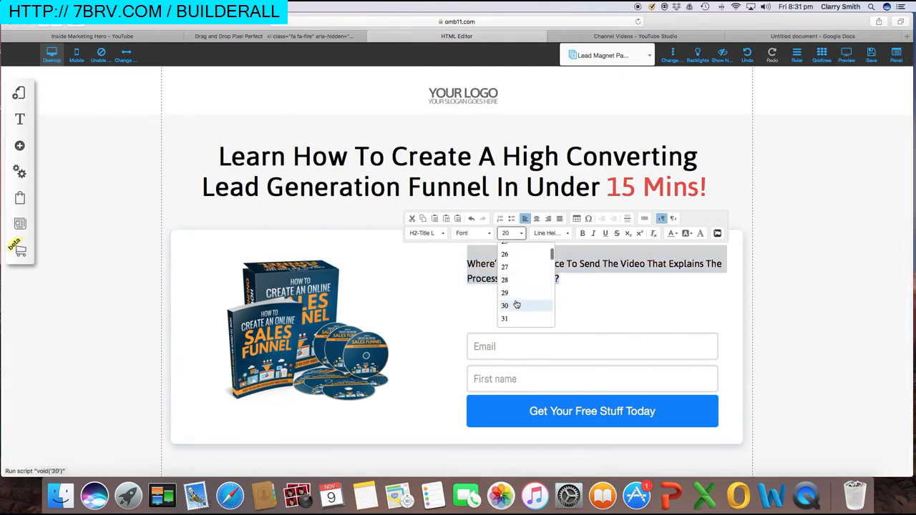
click(516, 305)
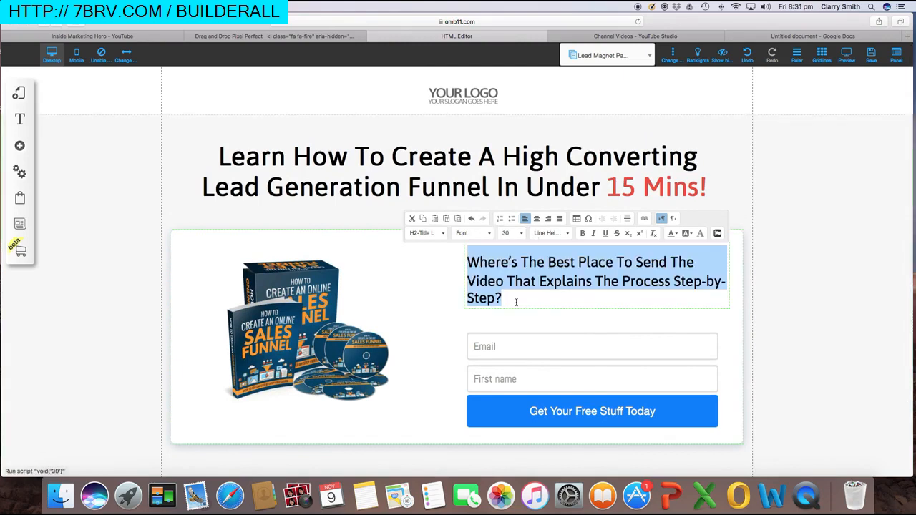
Set the 'Where's The Best Place To Send The Video…' sub-headline to size 32, centre-aligned
click(536, 218)
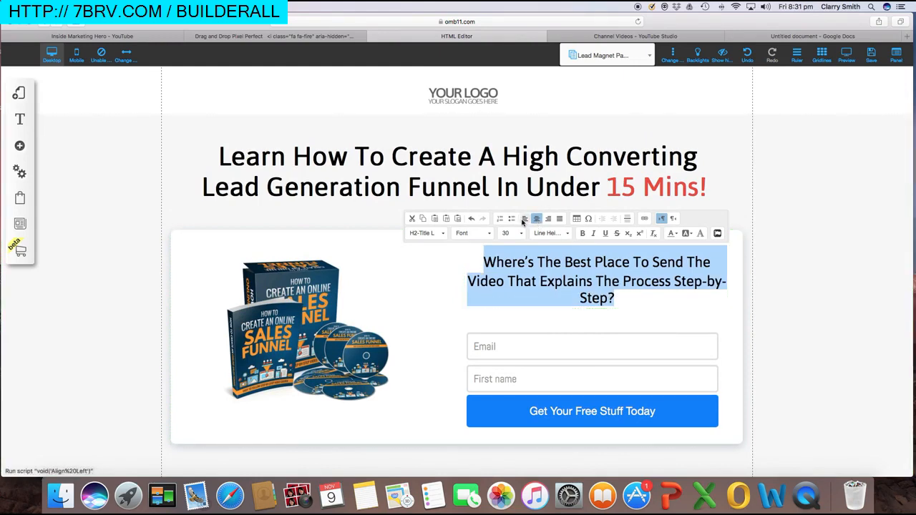
click(524, 218)
click(546, 300)
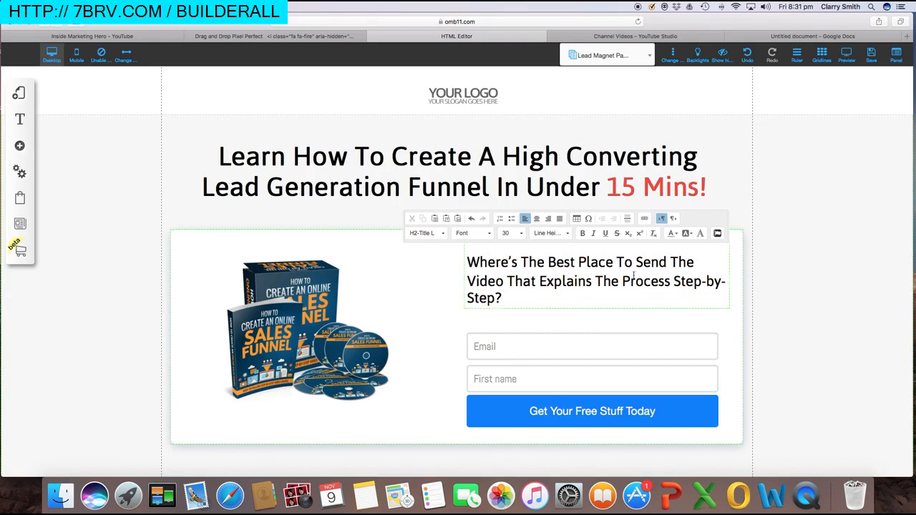
drag(505, 299, 467, 262)
click(512, 233)
scroll(511, 315, down, 2)
click(515, 310)
drag(530, 301, 466, 262)
click(536, 218)
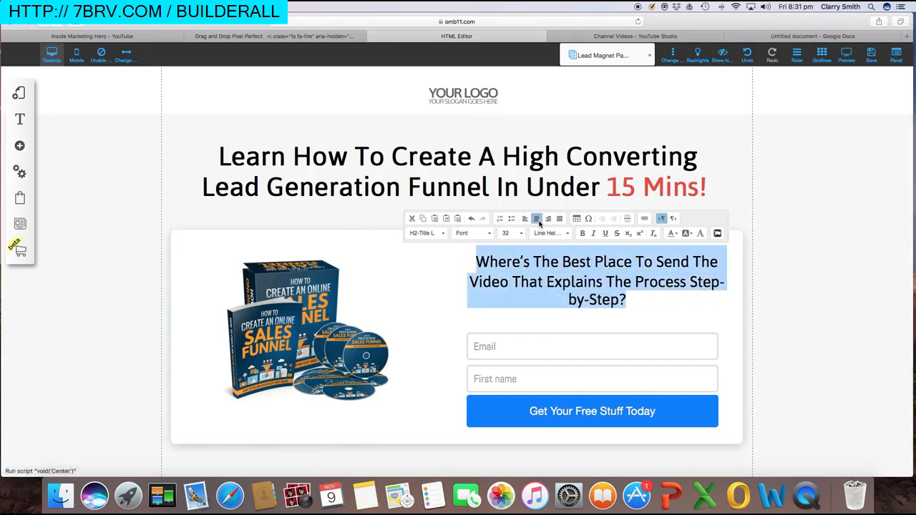
click(654, 307)
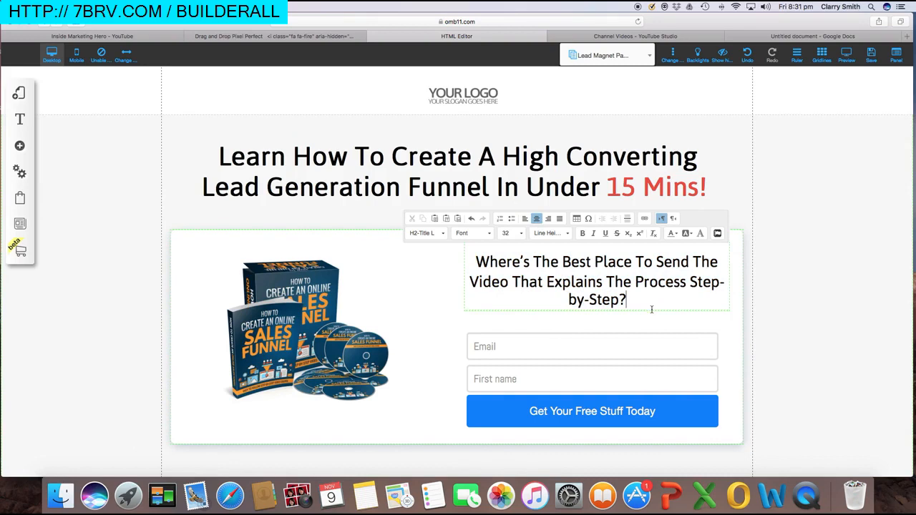
click(802, 247)
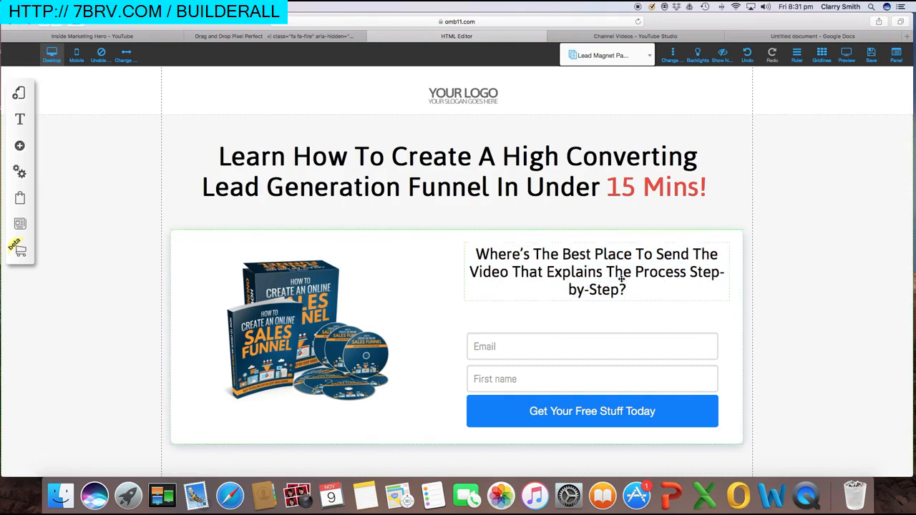
Move the sub-headline slightly lower and relabel the form button from 'Get Your Free Stuff Today' to 'Get Access Now!'
drag(637, 292, 639, 306)
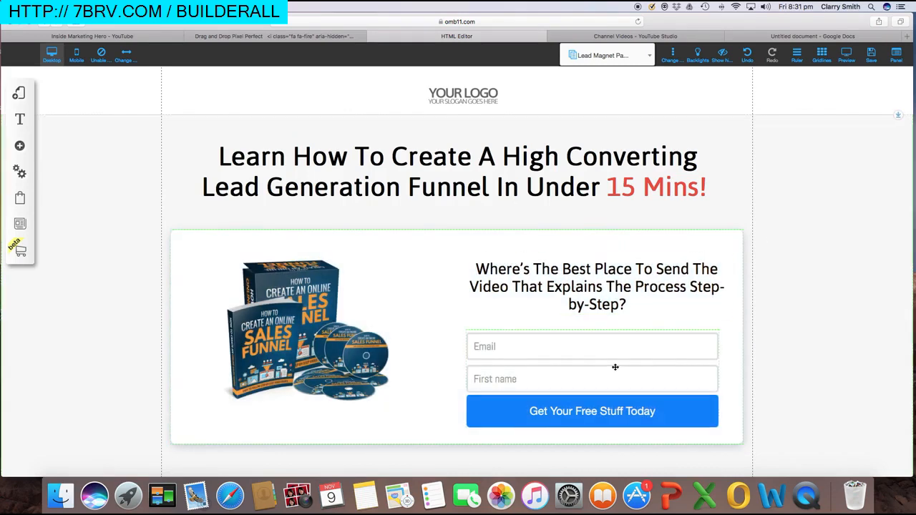
scroll(598, 407, down, 3)
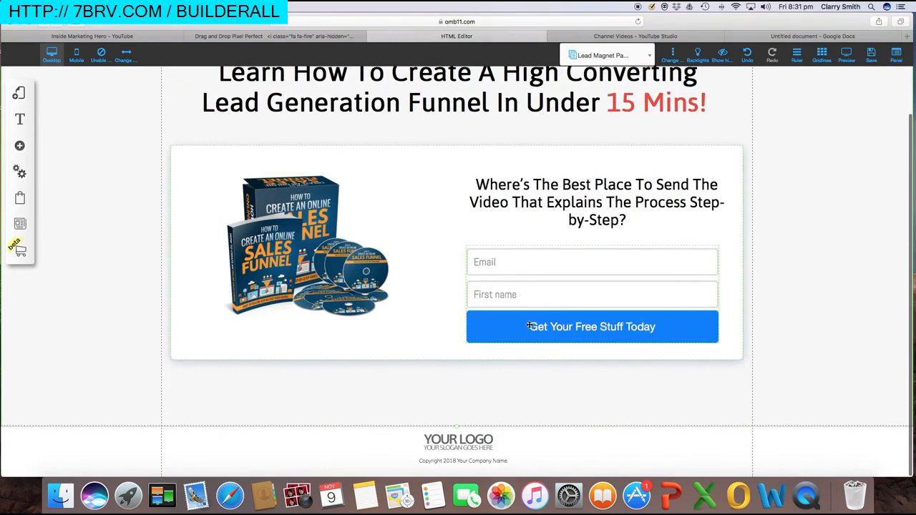
right_click(484, 327)
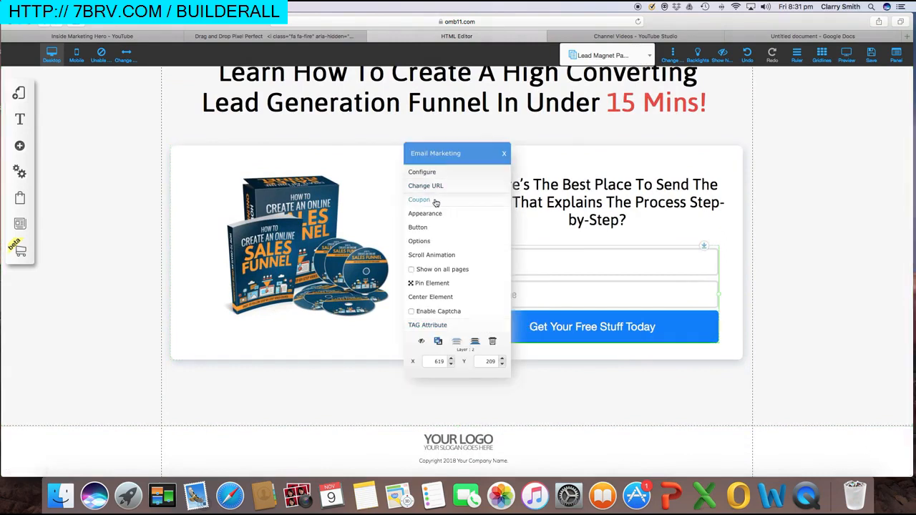
click(420, 228)
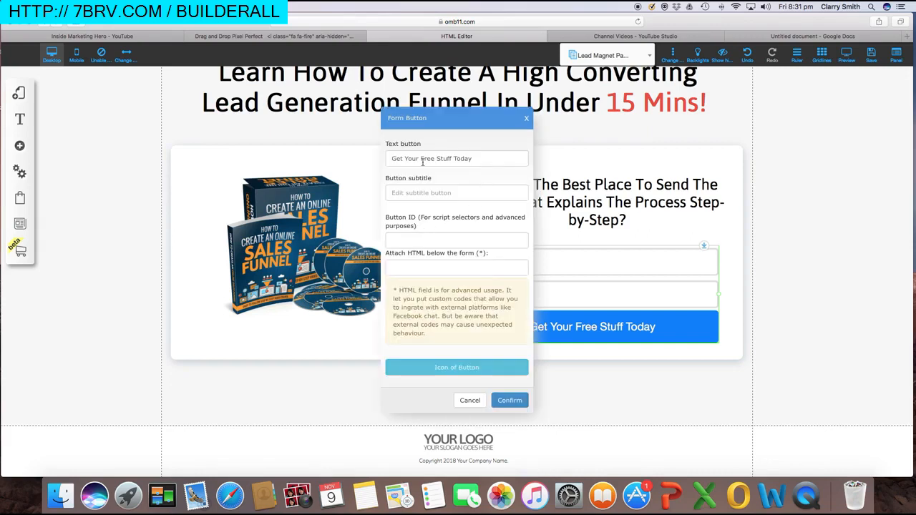
drag(488, 155, 385, 158)
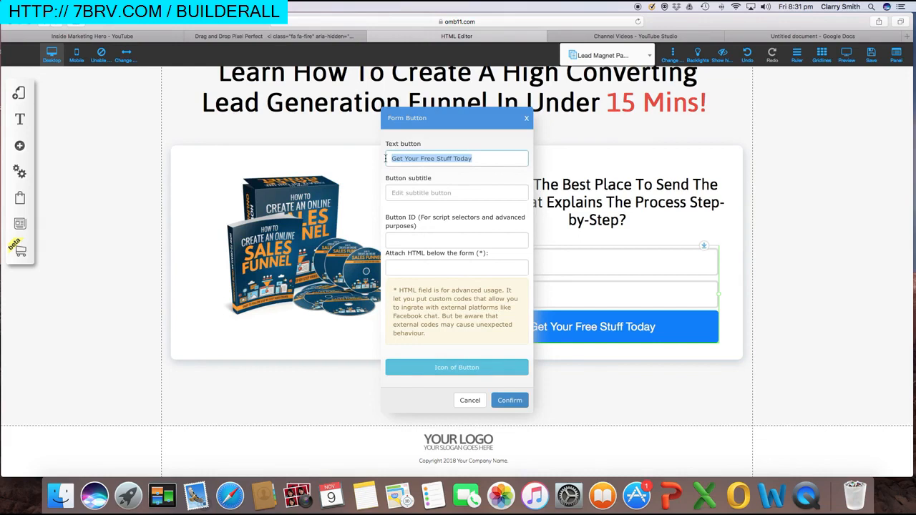
text(Get Access Now!)
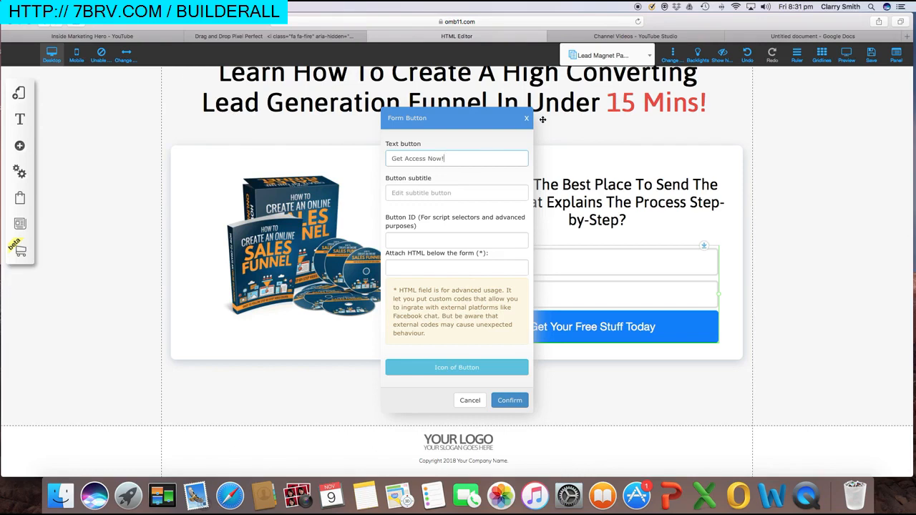
click(513, 399)
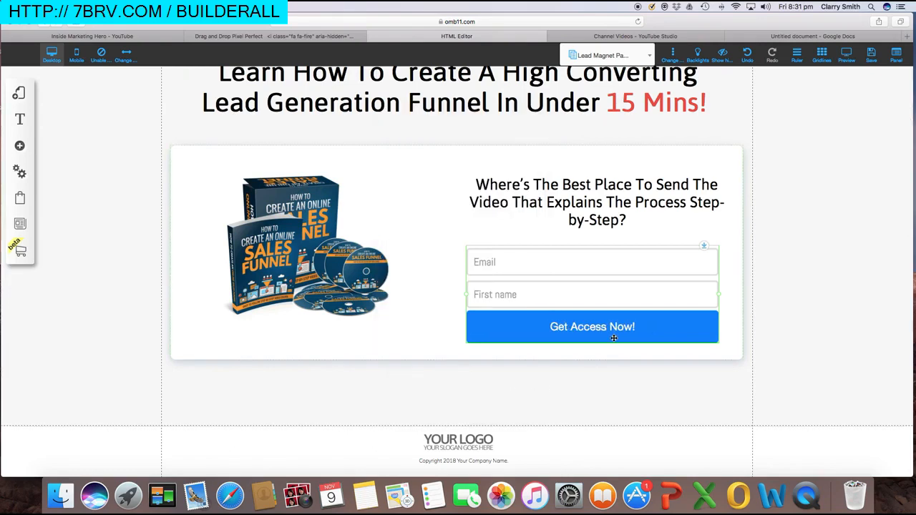
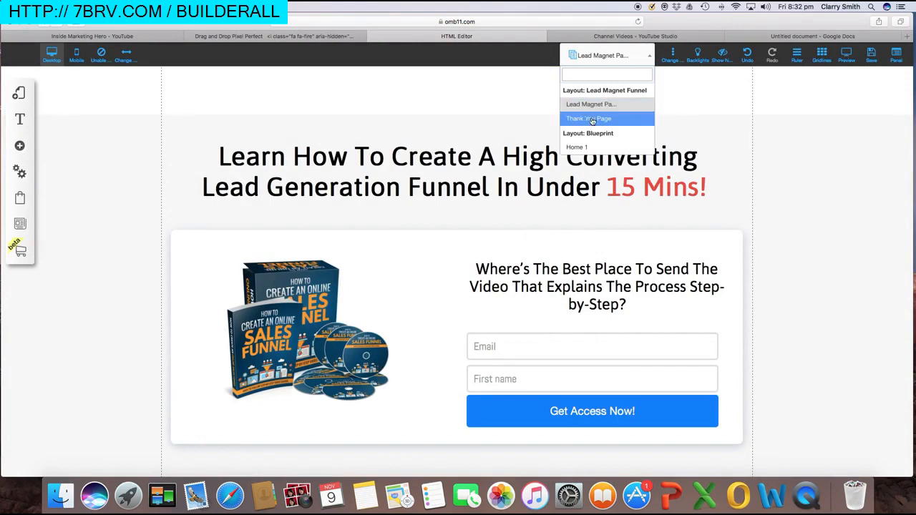
Open the Thank You Page and scroll through its template headline, video and call-to-action
click(593, 118)
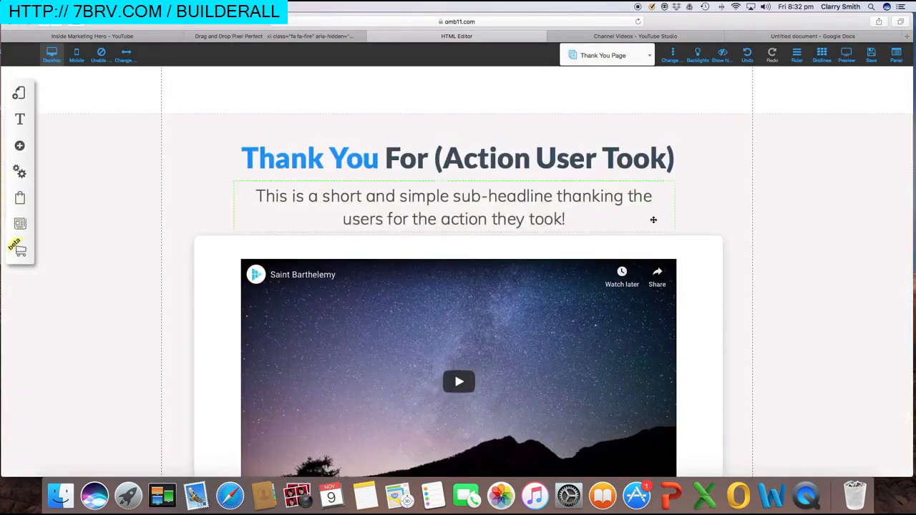
scroll(716, 224, down, 3)
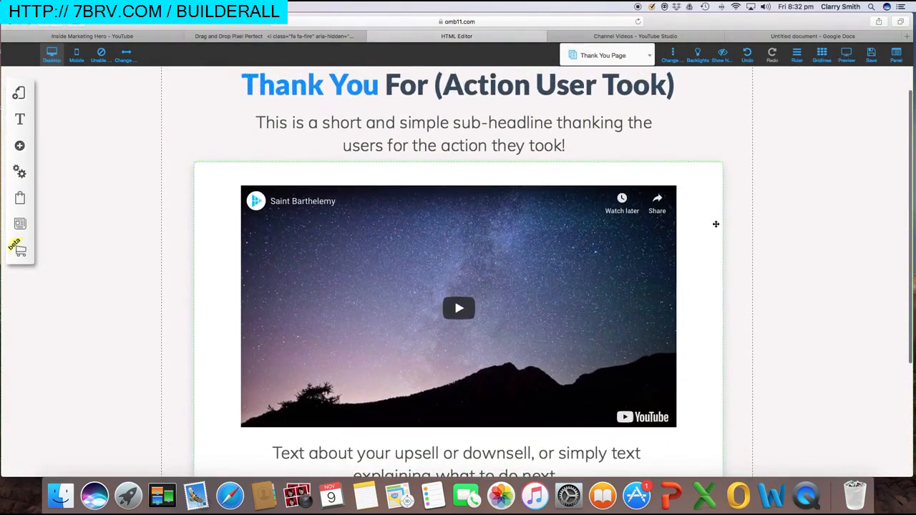
scroll(715, 224, down, 1)
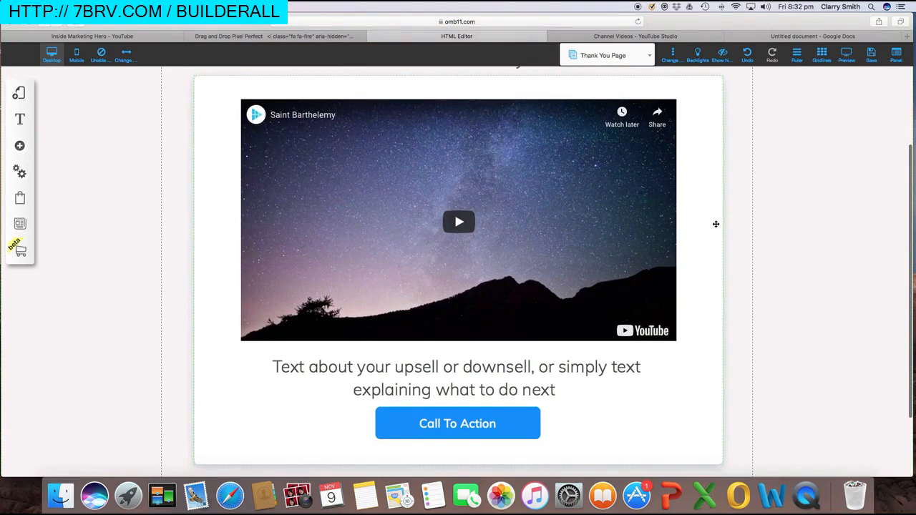
scroll(715, 224, up, 1)
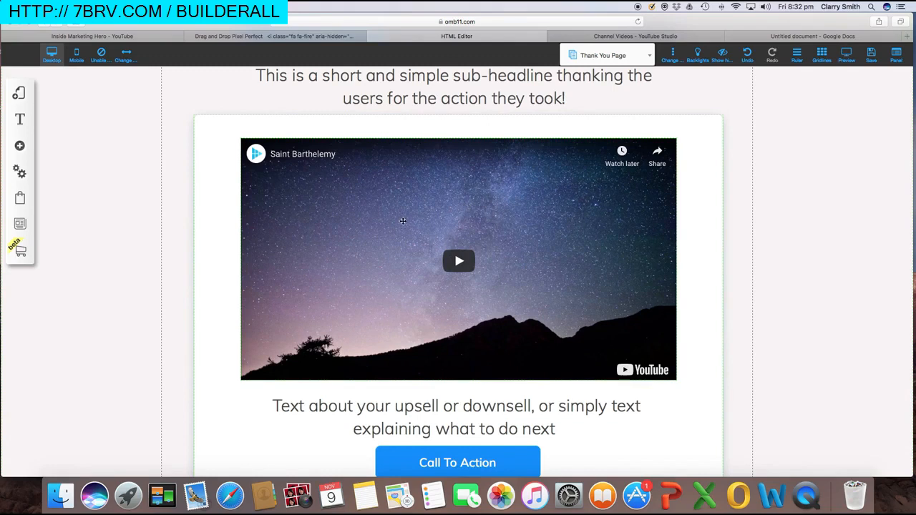
scroll(499, 250, down, 1)
scroll(498, 249, up, 3)
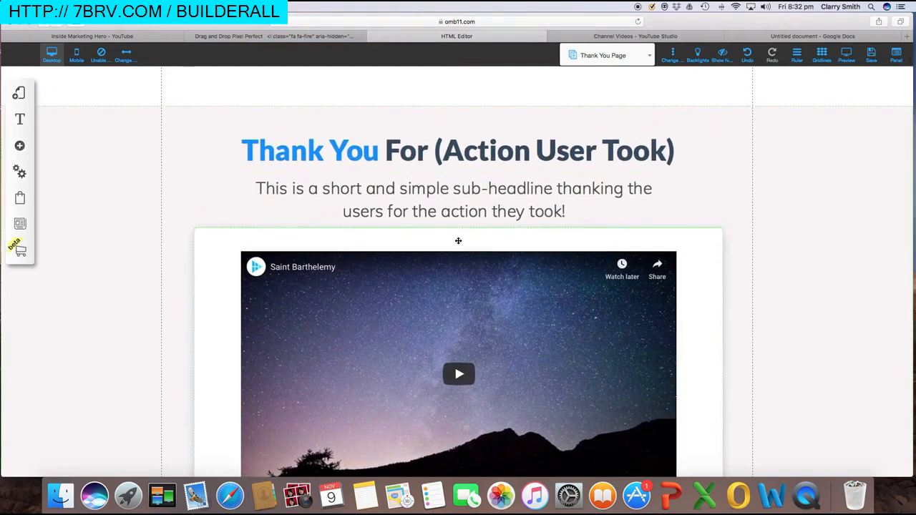
scroll(458, 240, down, 4)
scroll(458, 240, up, 1)
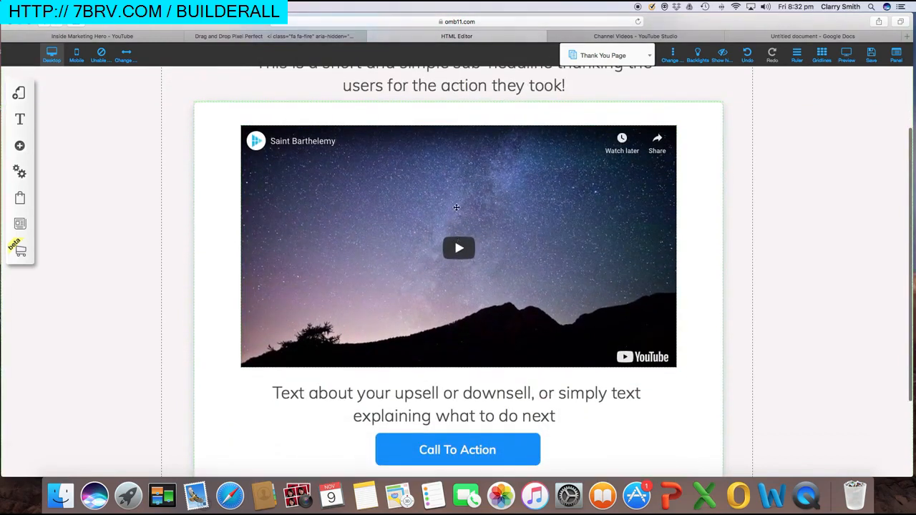
scroll(506, 258, down, 1)
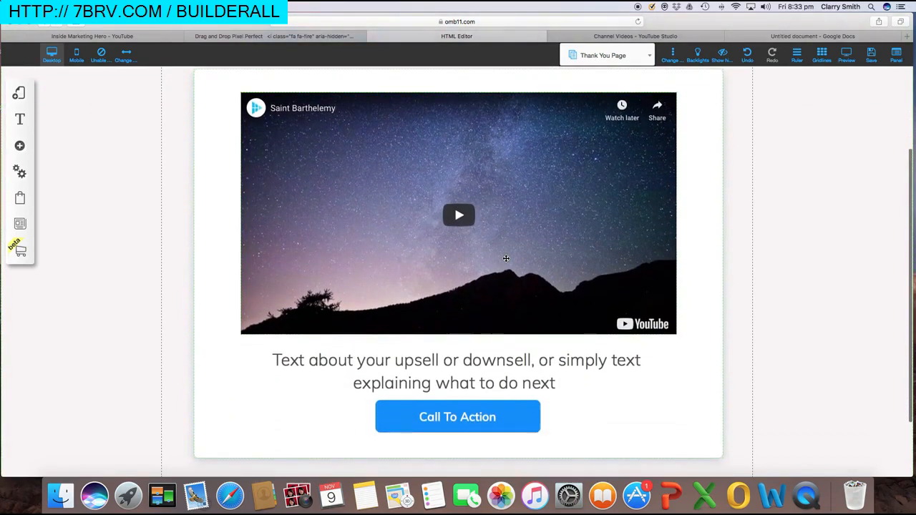
scroll(503, 257, up, 5)
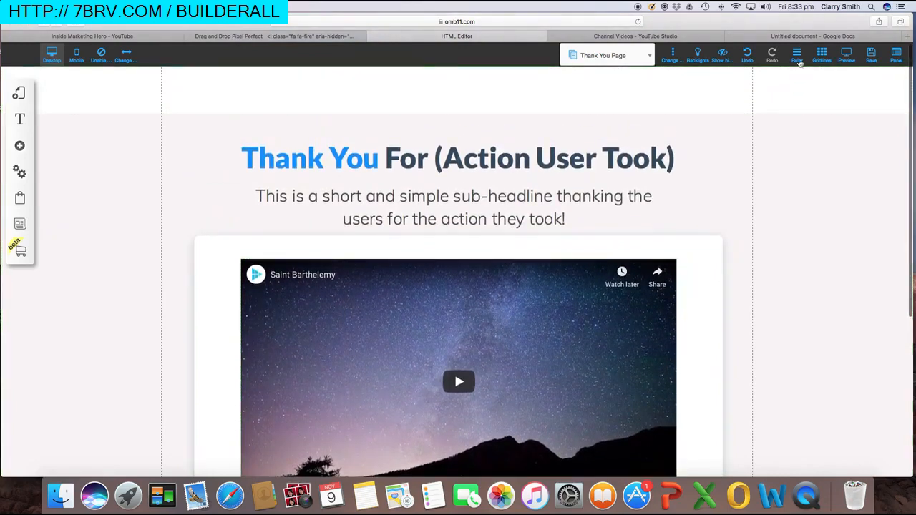
Copy the Thank You headline from the notes and paste it over the template heading
click(795, 37)
drag(321, 256, 549, 257)
key(super+c)
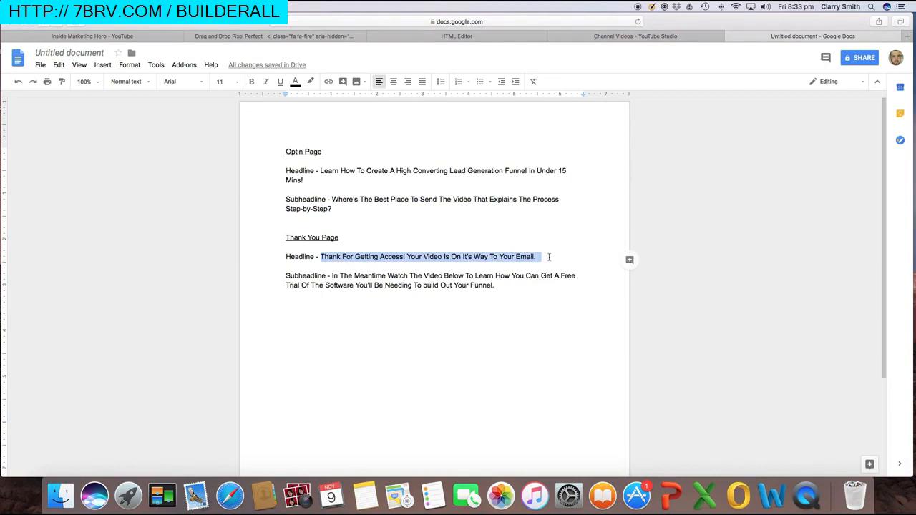
click(457, 35)
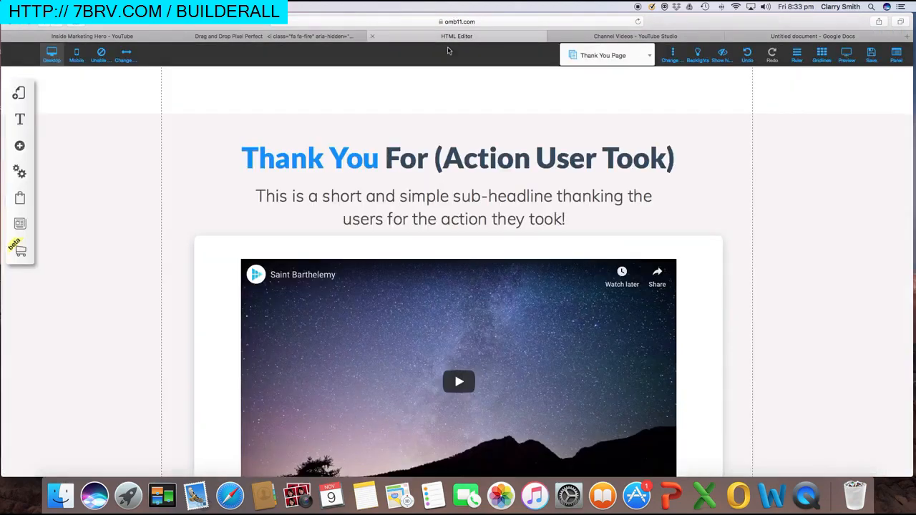
click(676, 157)
drag(675, 158, 248, 161)
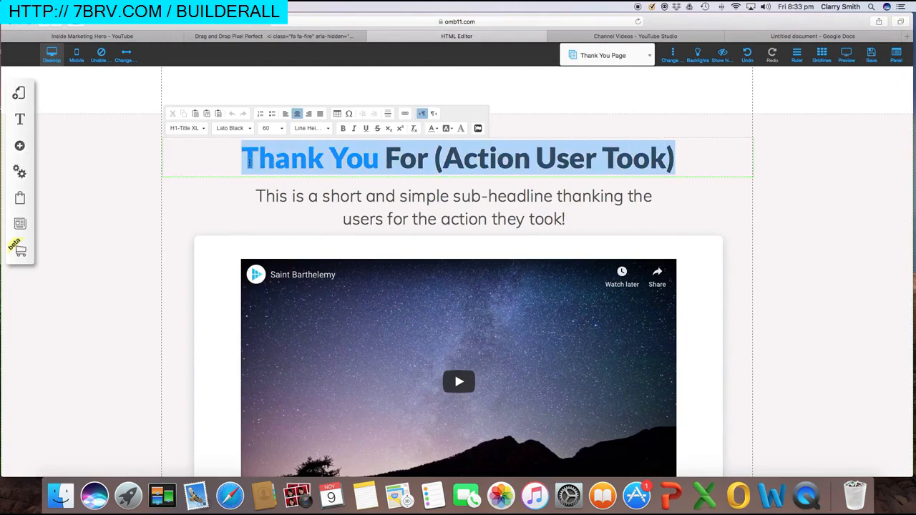
key(super+v)
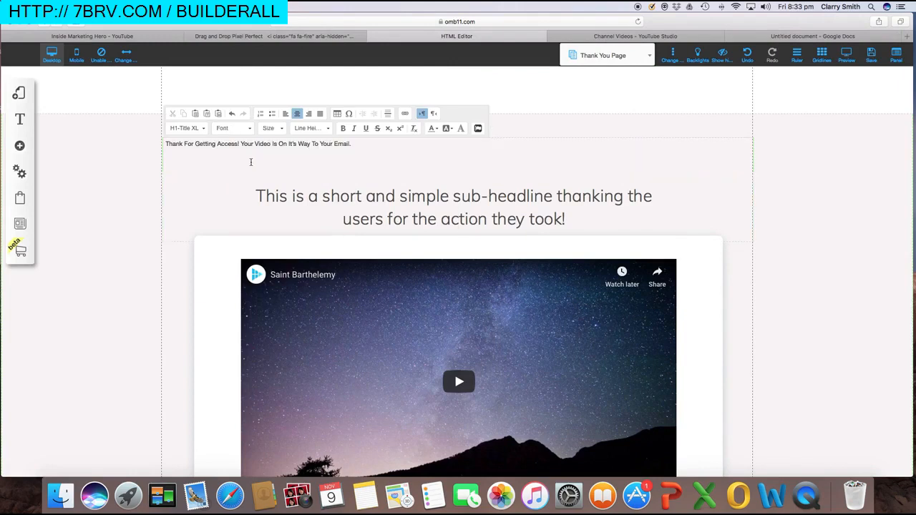
Restyle the headline, trying H1-Title XL, then settling on H2-Title so it fits one line
drag(367, 143, 194, 143)
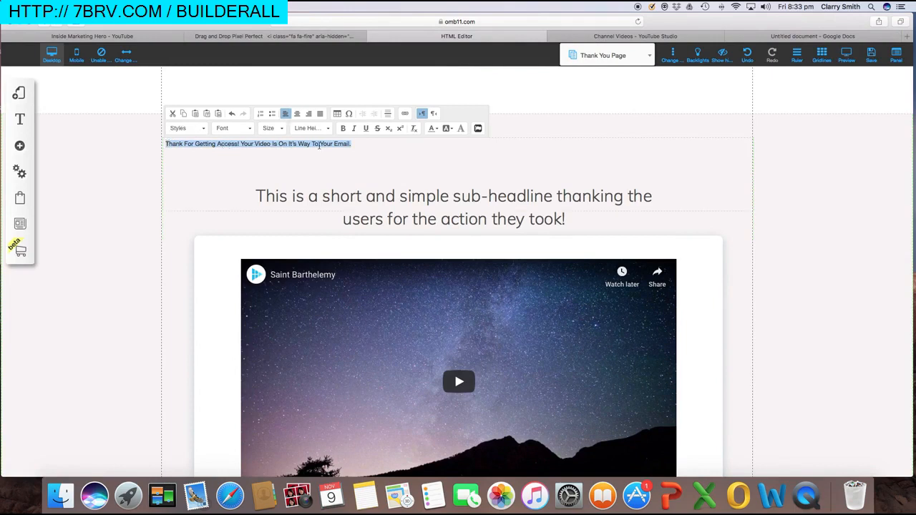
click(276, 130)
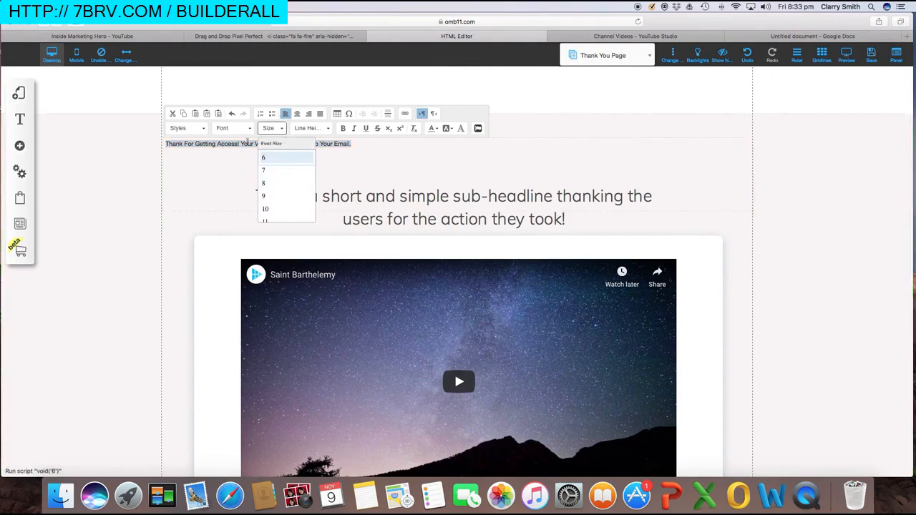
click(203, 129)
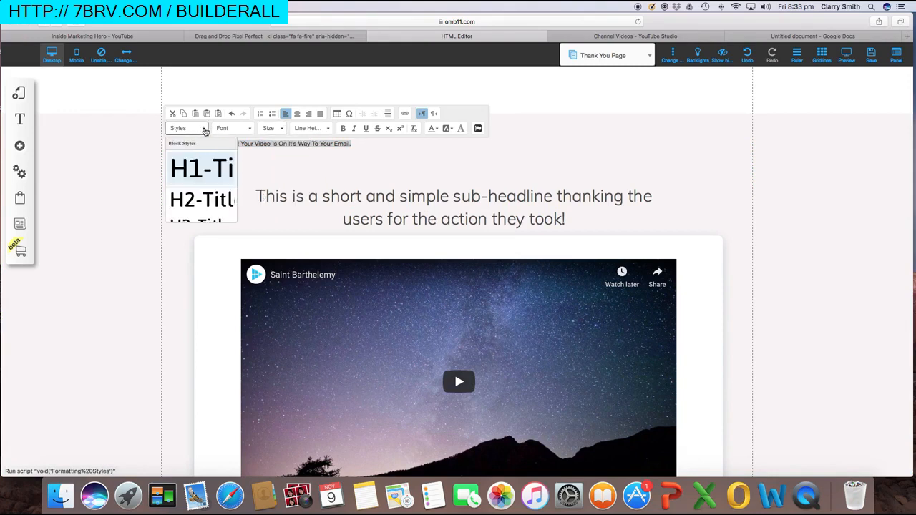
click(203, 170)
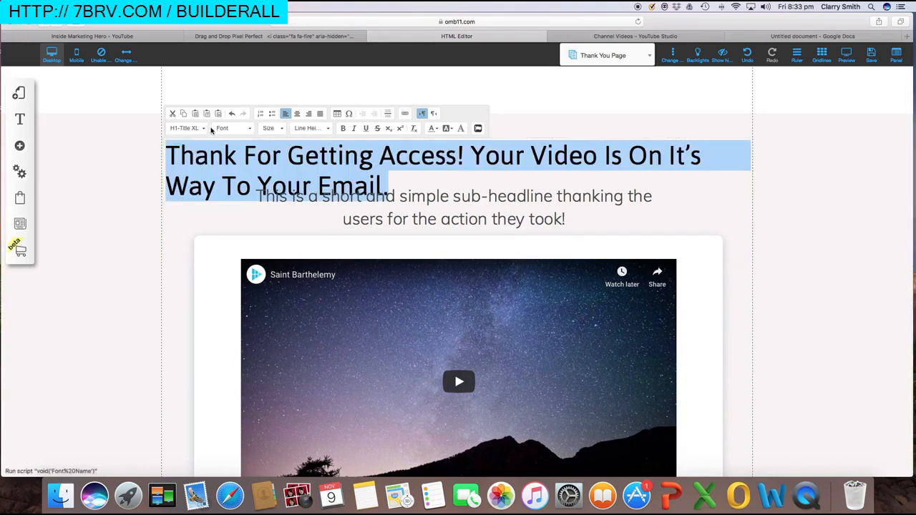
click(203, 128)
click(207, 196)
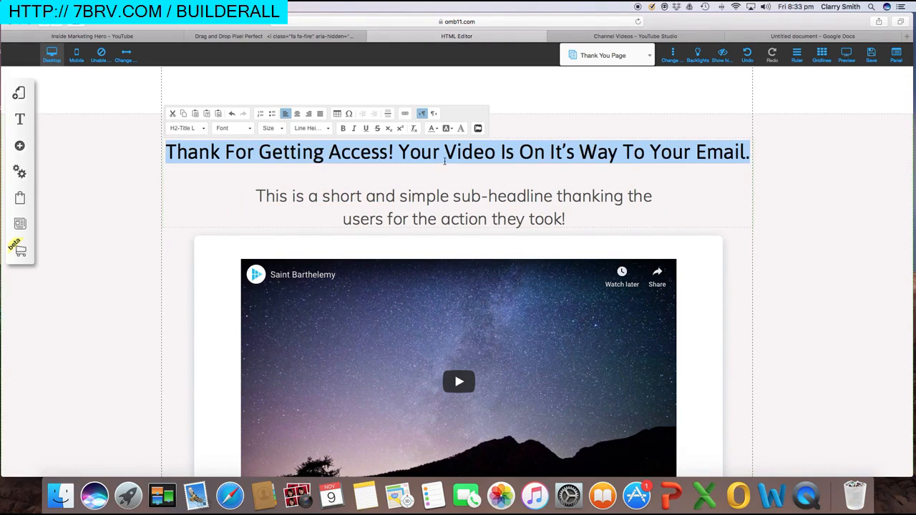
click(430, 172)
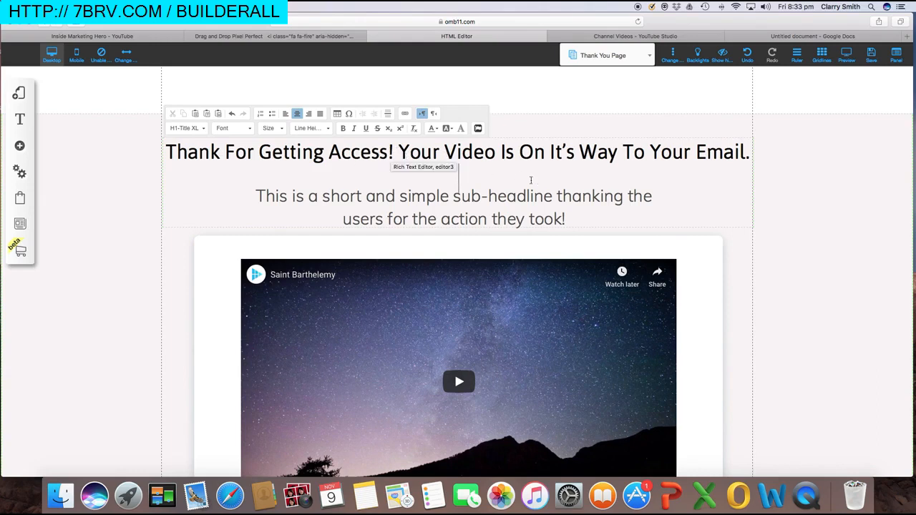
click(557, 199)
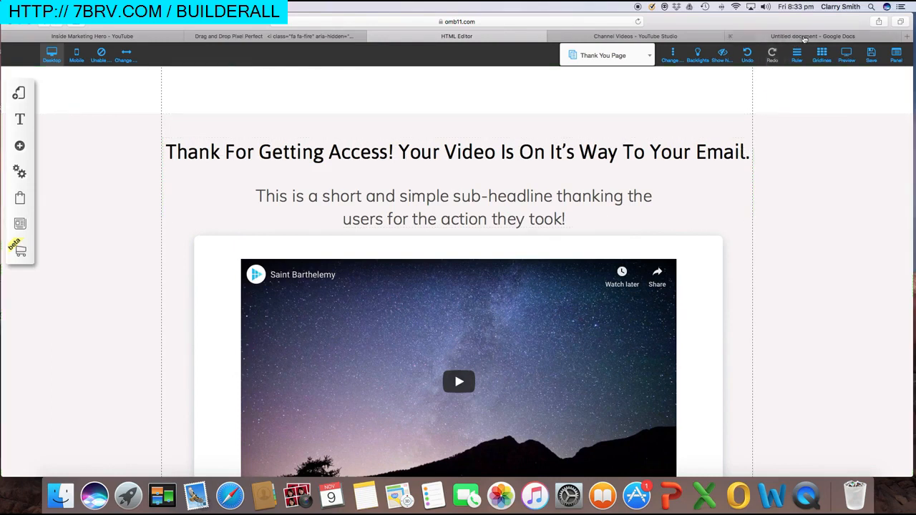
Paste the free-trial subheadline from the notes over the template sub-headline
click(803, 36)
drag(493, 284, 329, 276)
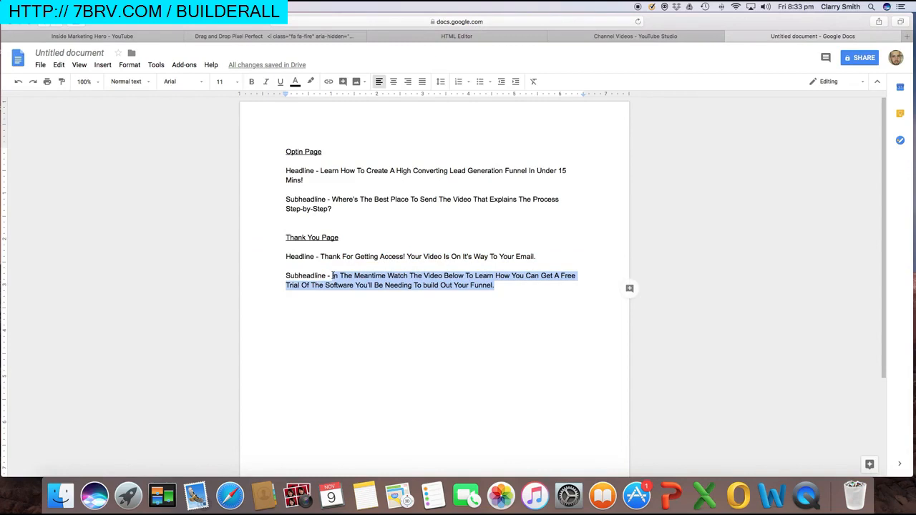
click(418, 37)
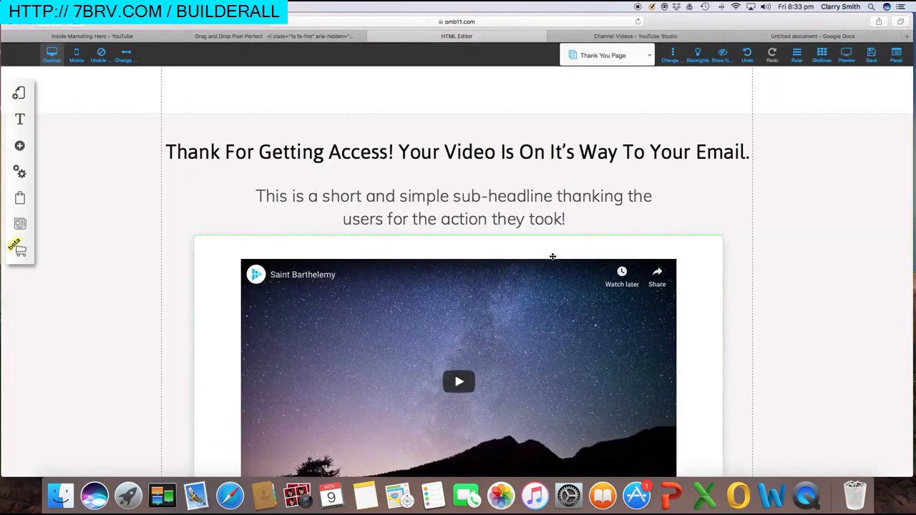
click(571, 219)
drag(565, 219, 257, 195)
text(In The Meantime Watch The Video Below To Learn How You Can Get A Free Trial Of The Software You’ll Be Needing To build Out Your Funnel!)
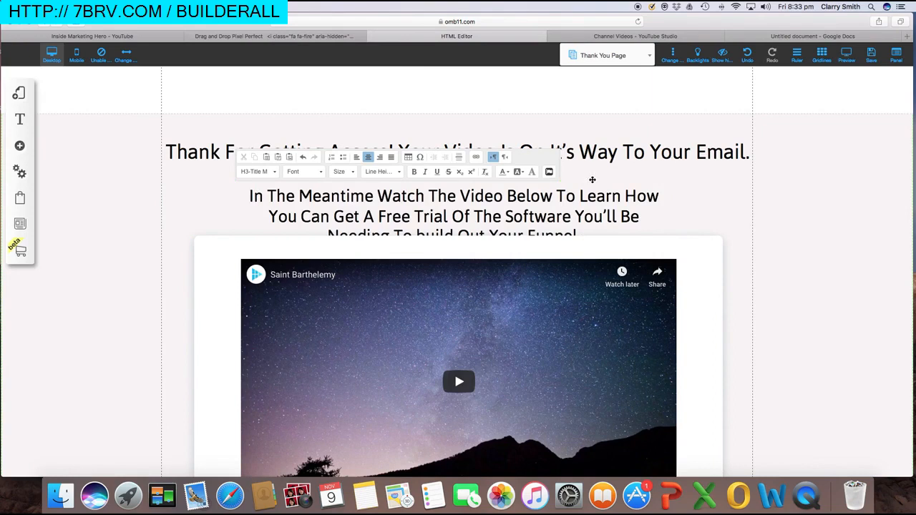
Nudge the headline and sub-headline blocks slightly higher
click(592, 168)
drag(589, 173, 569, 163)
click(584, 196)
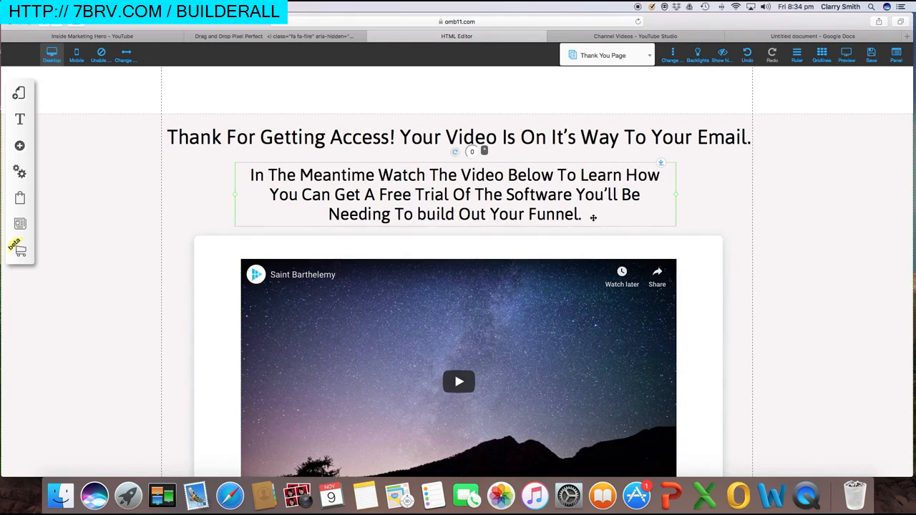
Dismiss the Norton and SymUIAgent security prompts, then scroll through the updated page
scroll(532, 212, down, 2)
scroll(394, 179, up, 2)
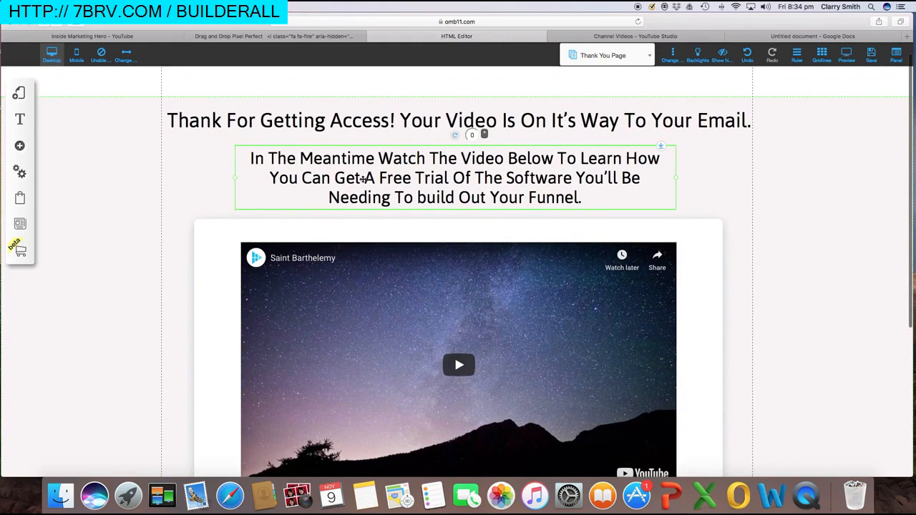
scroll(404, 178, down, 1)
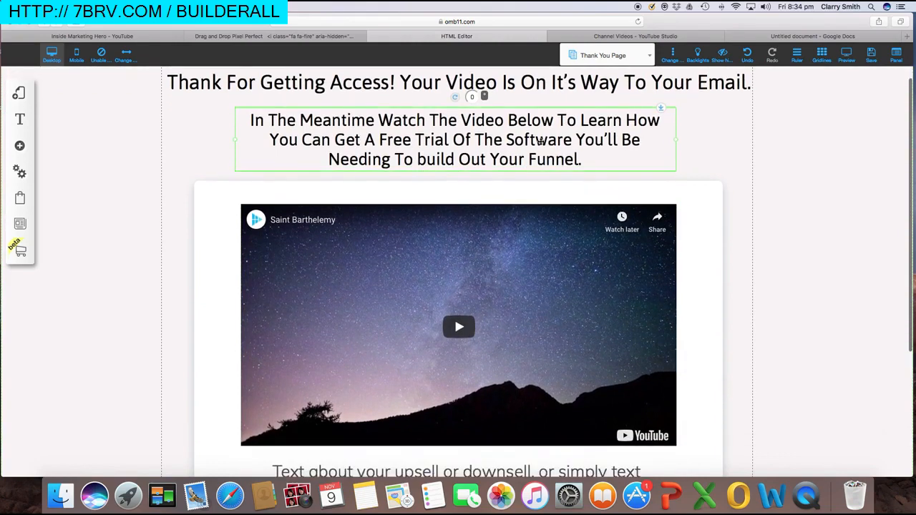
click(494, 216)
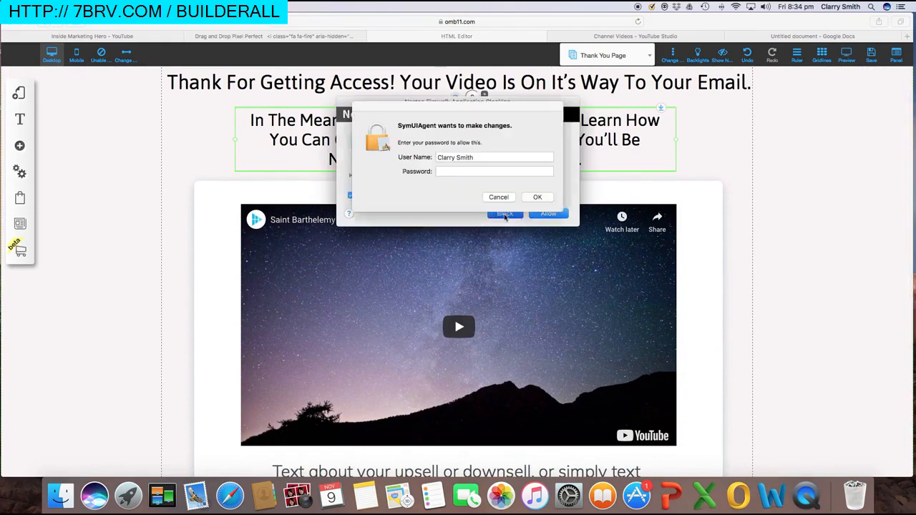
click(499, 198)
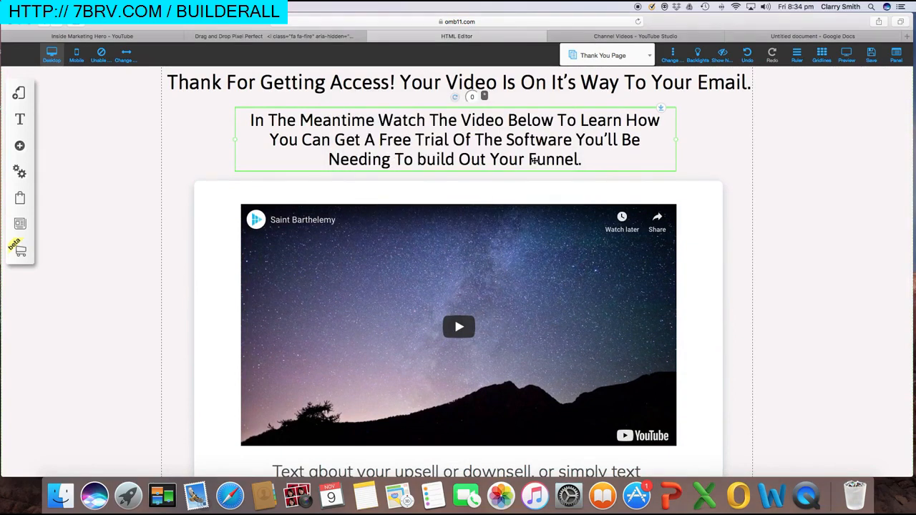
scroll(583, 163, down, 1)
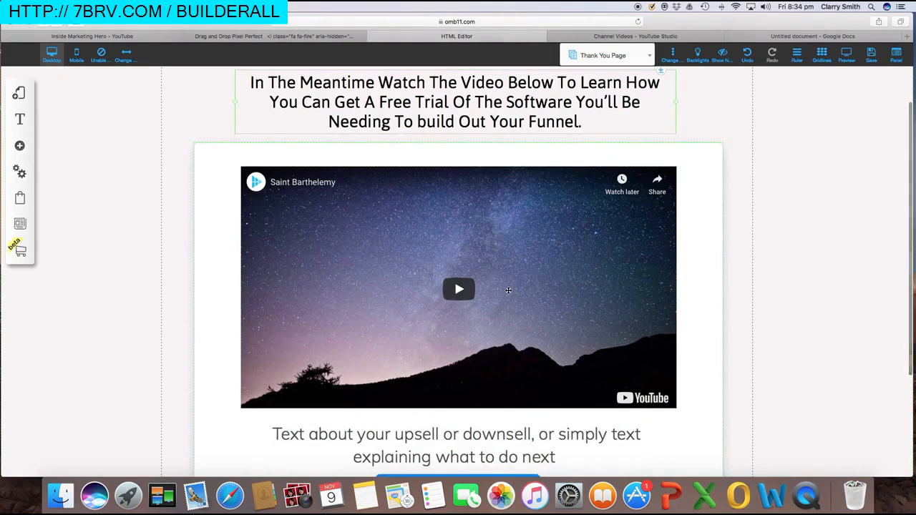
scroll(521, 244, up, 1)
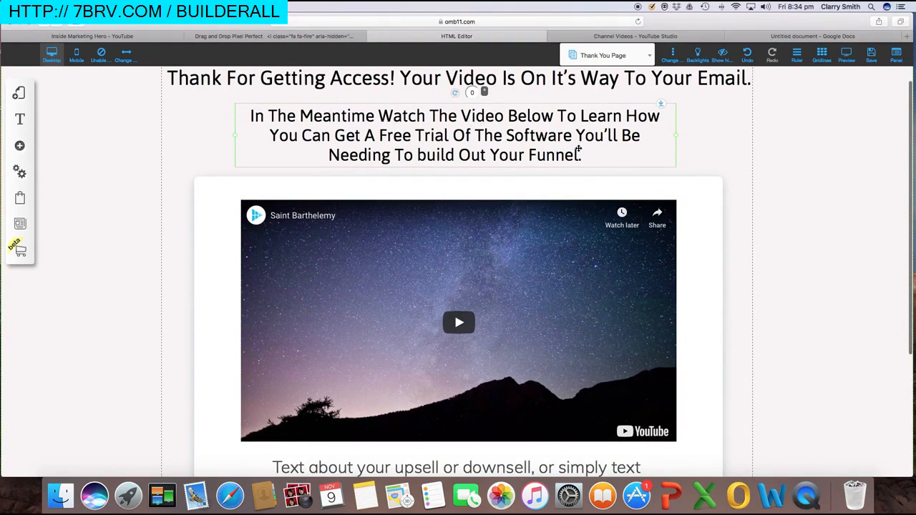
scroll(491, 172, up, 2)
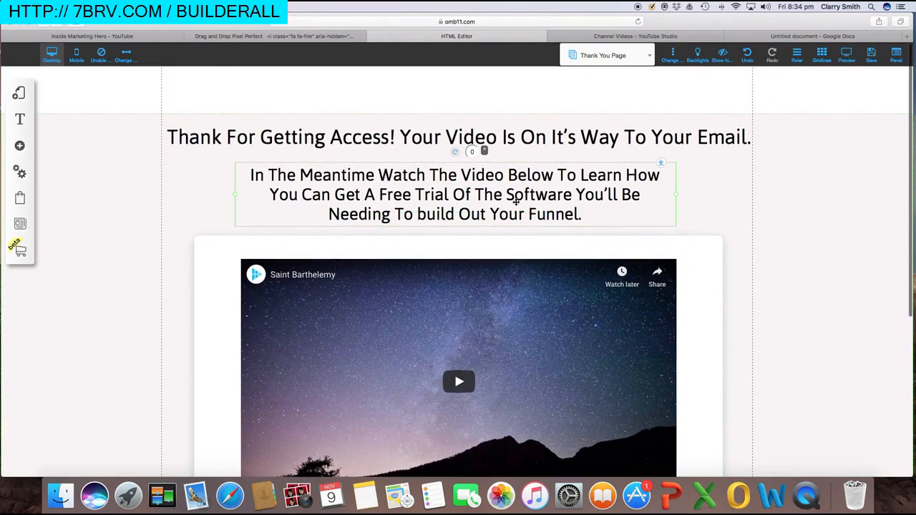
scroll(515, 215, down, 4)
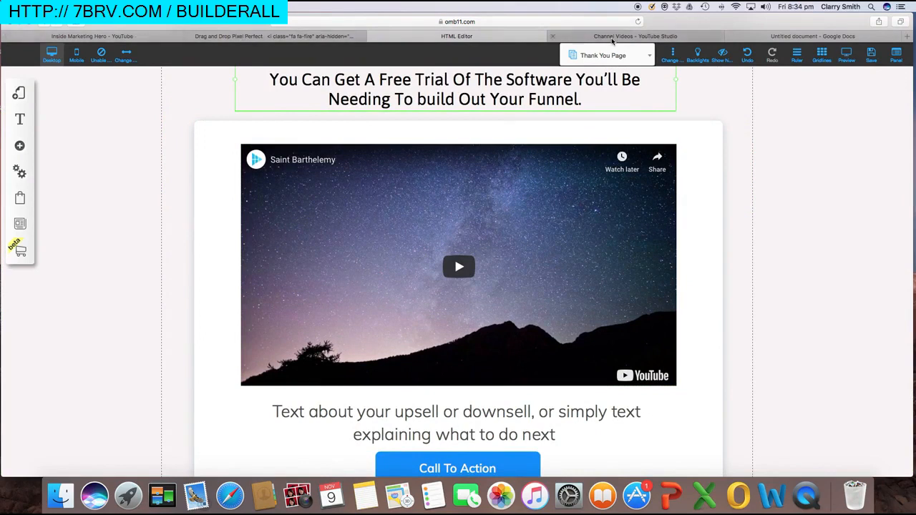
Copy the shareable link of the 'Best Online Marketing Tools (Get Started For Free)' video in YouTube Studio
click(630, 37)
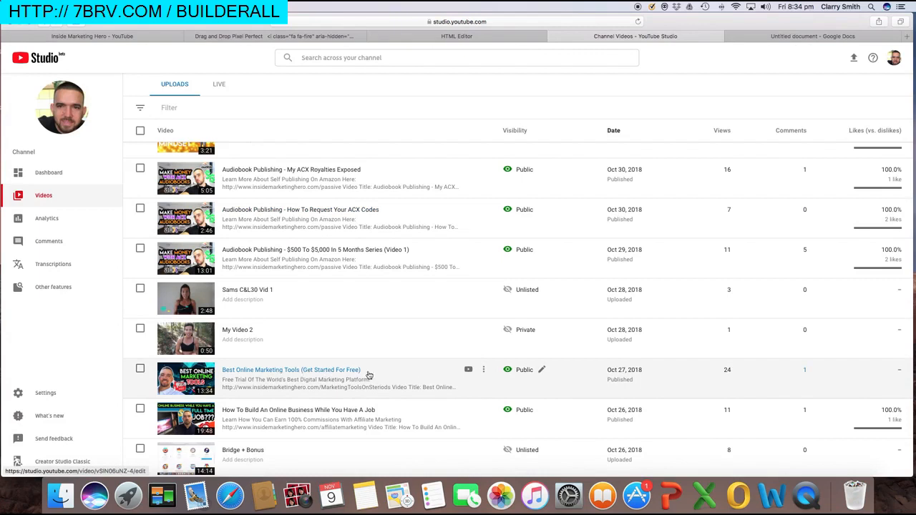
click(484, 370)
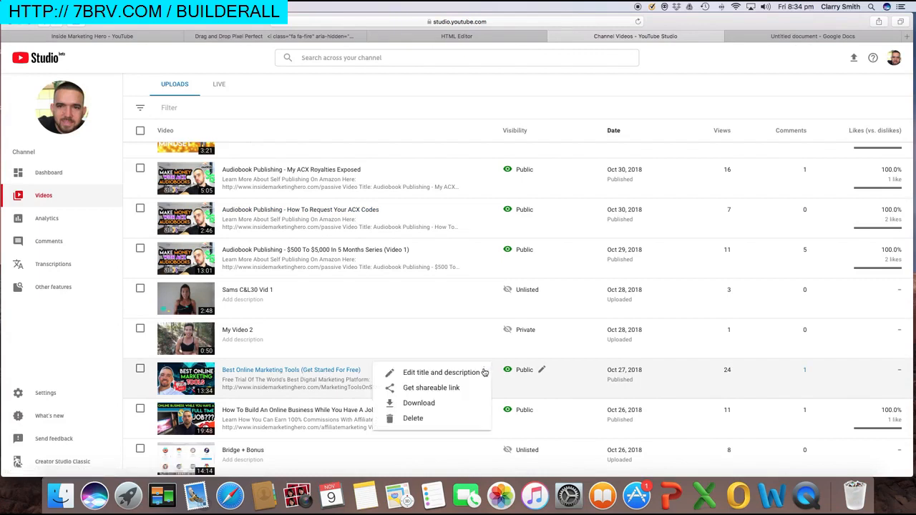
click(434, 389)
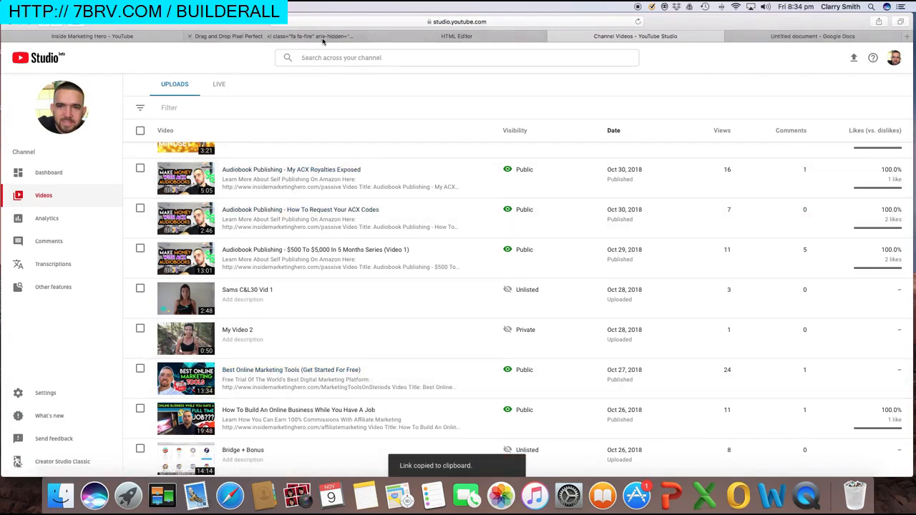
click(429, 35)
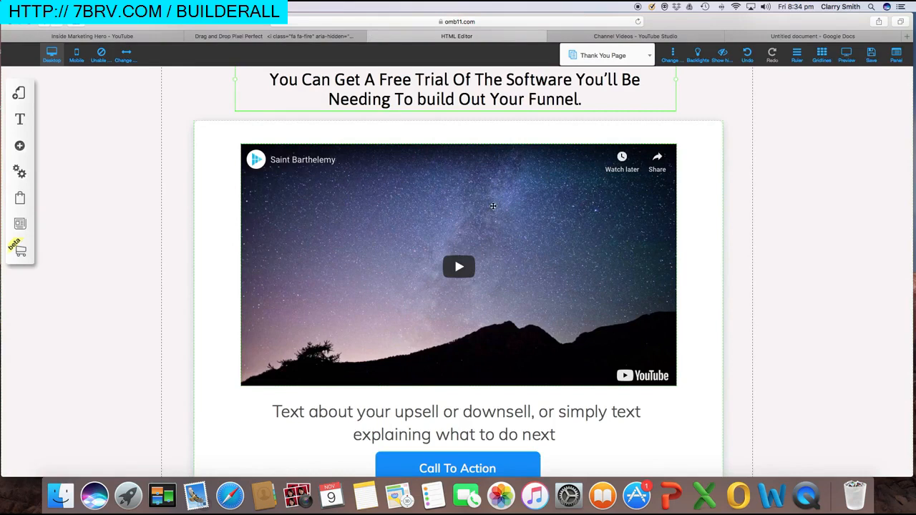
scroll(493, 207, up, 2)
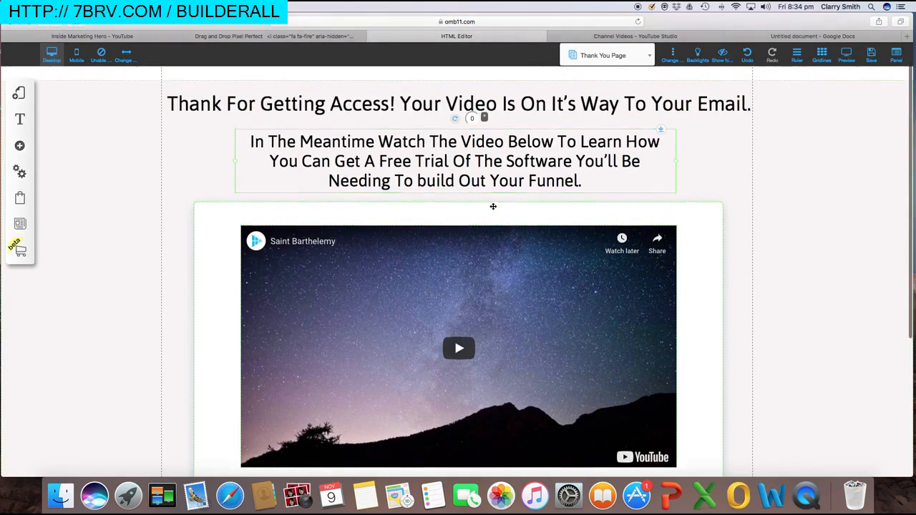
Swap the video element's URL for the pasted youtu.be/vSIN06uNZ-4 link and confirm
click(469, 271)
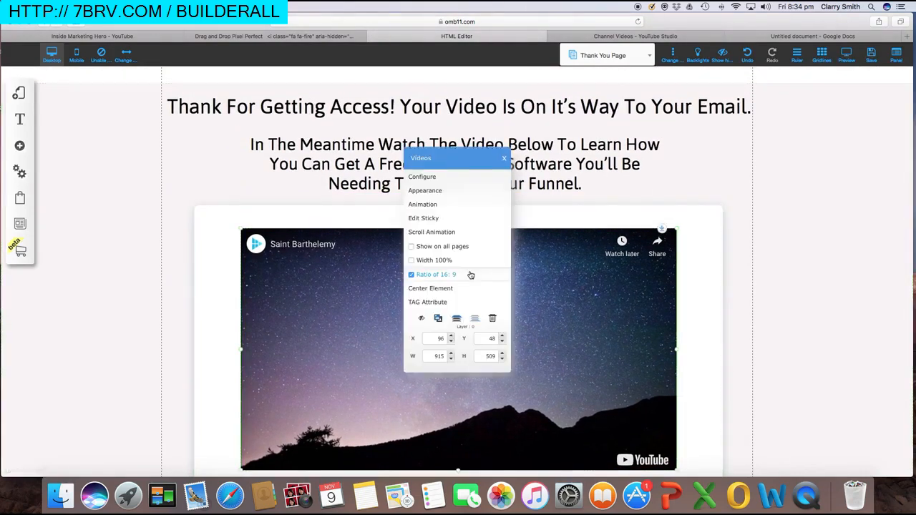
click(422, 177)
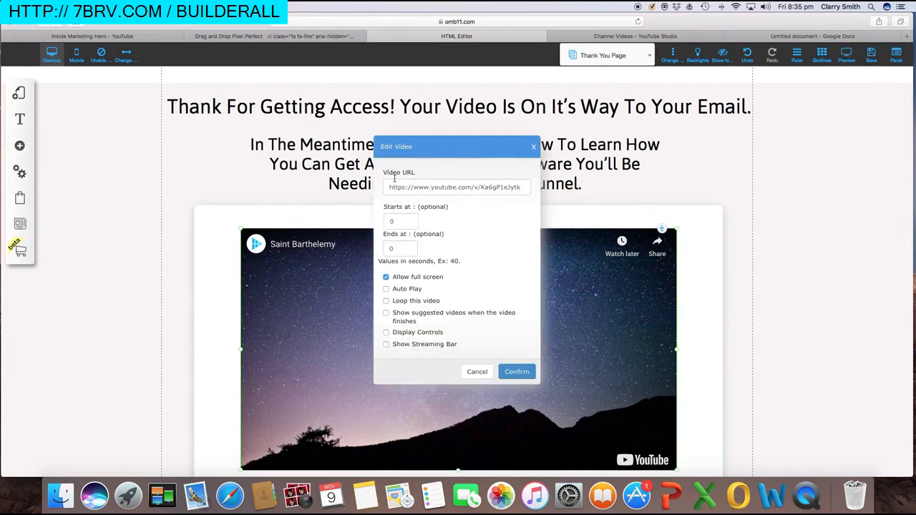
drag(390, 187, 526, 189)
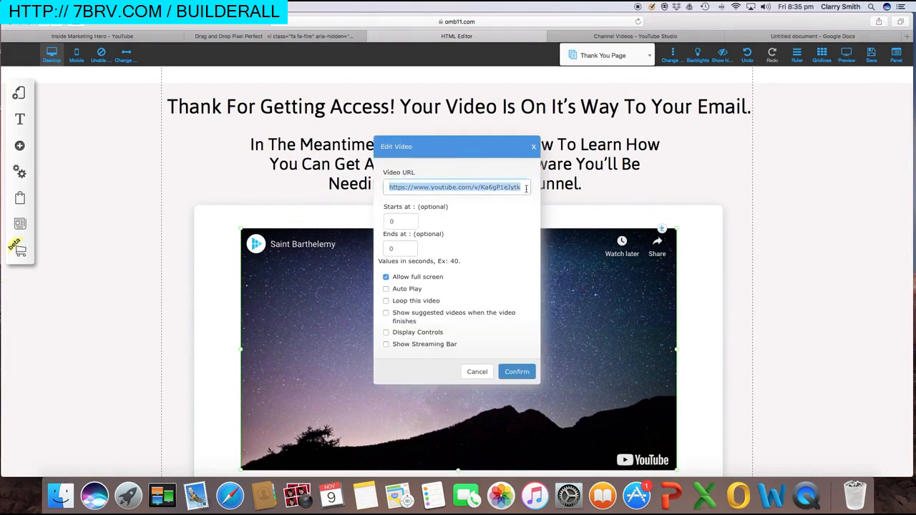
key(BackSpace)
key(super+v)
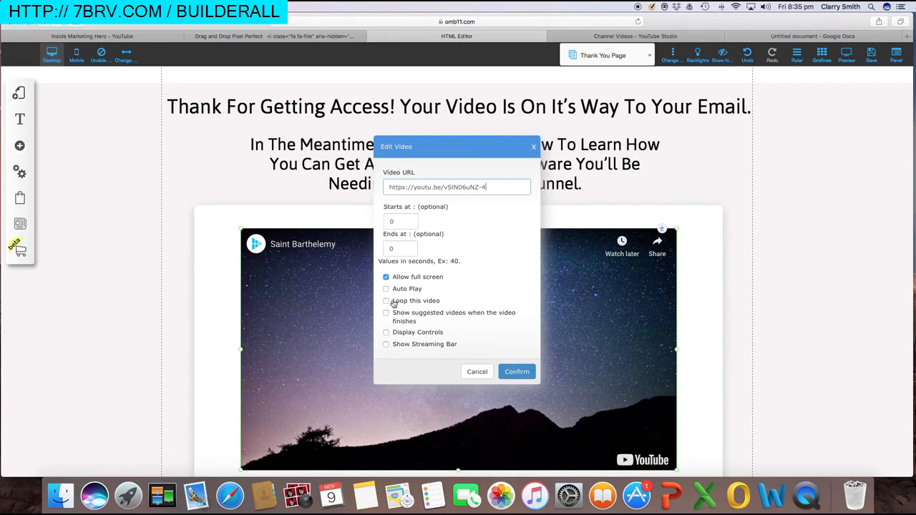
click(510, 372)
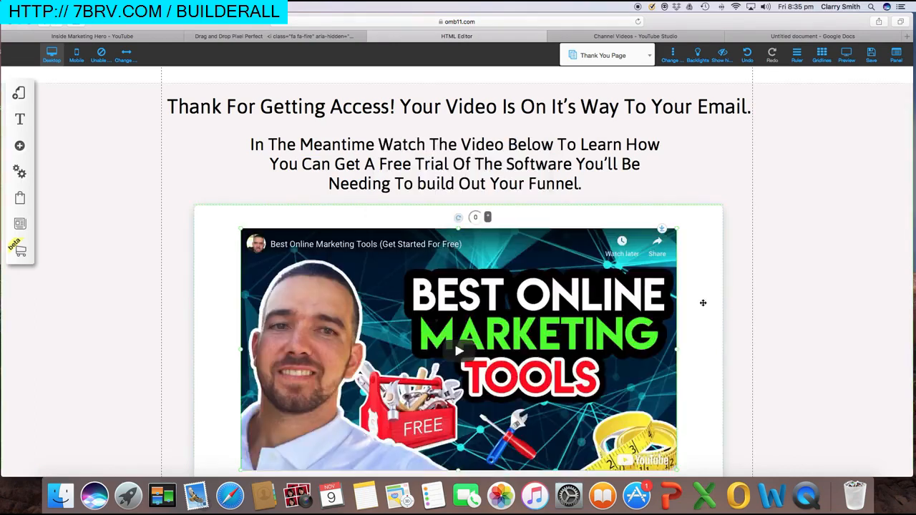
scroll(703, 304, down, 2)
scroll(704, 304, up, 1)
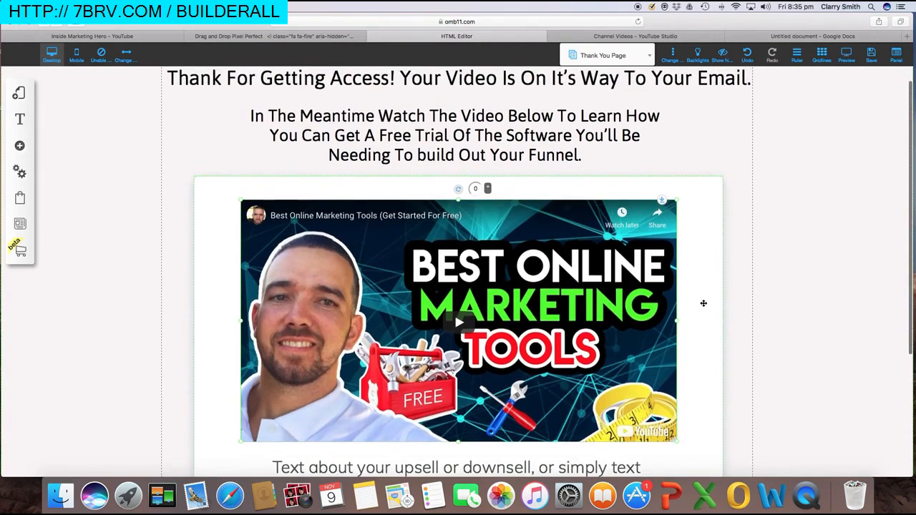
scroll(703, 304, down, 5)
scroll(511, 290, up, 4)
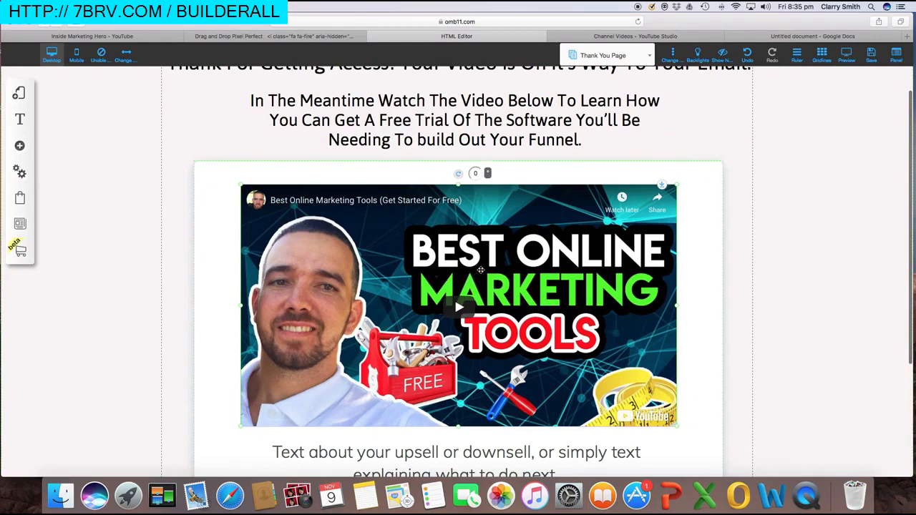
scroll(481, 269, up, 3)
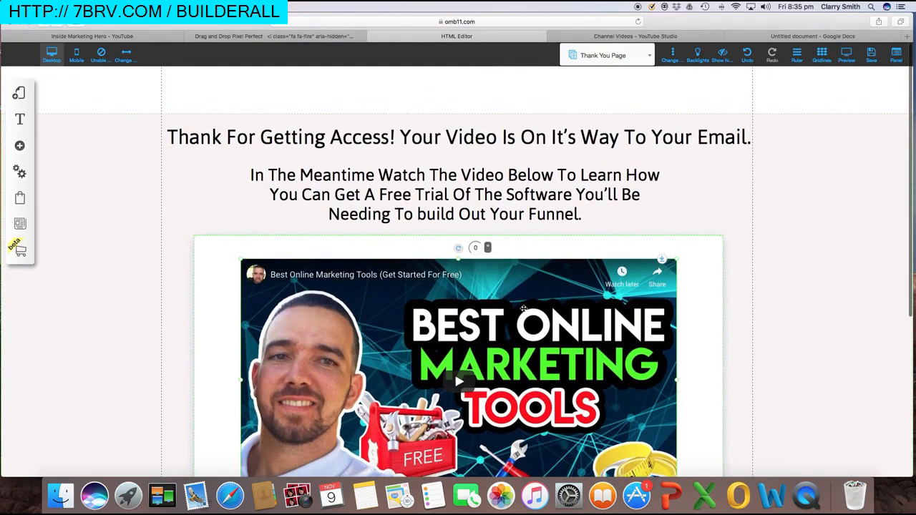
scroll(521, 302, down, 5)
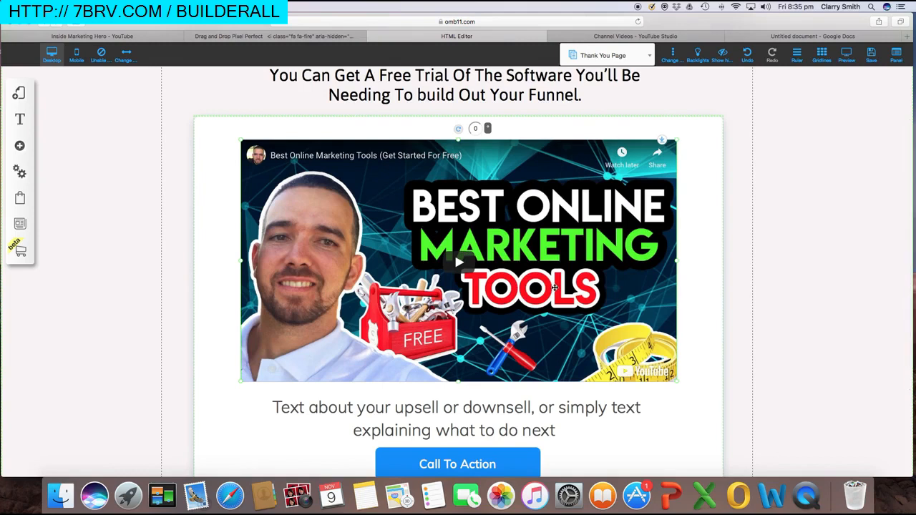
scroll(556, 279, up, 2)
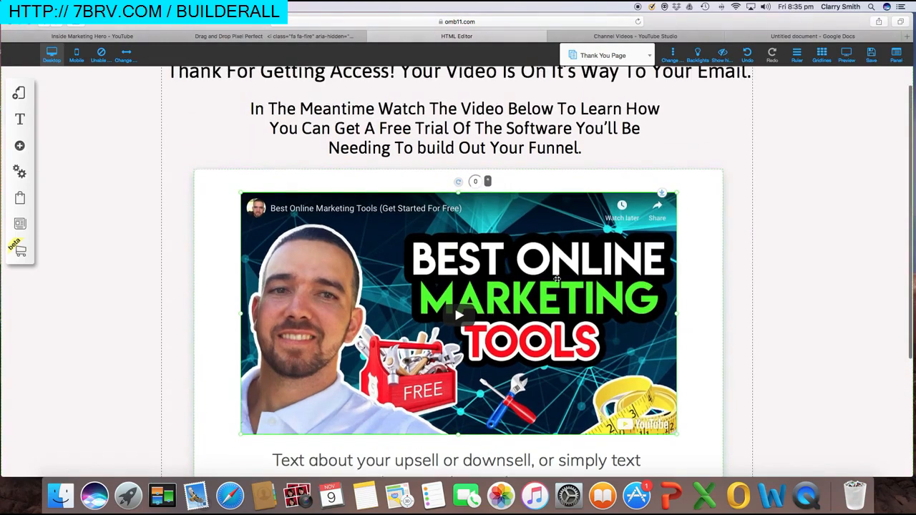
scroll(556, 279, up, 3)
scroll(555, 276, down, 9)
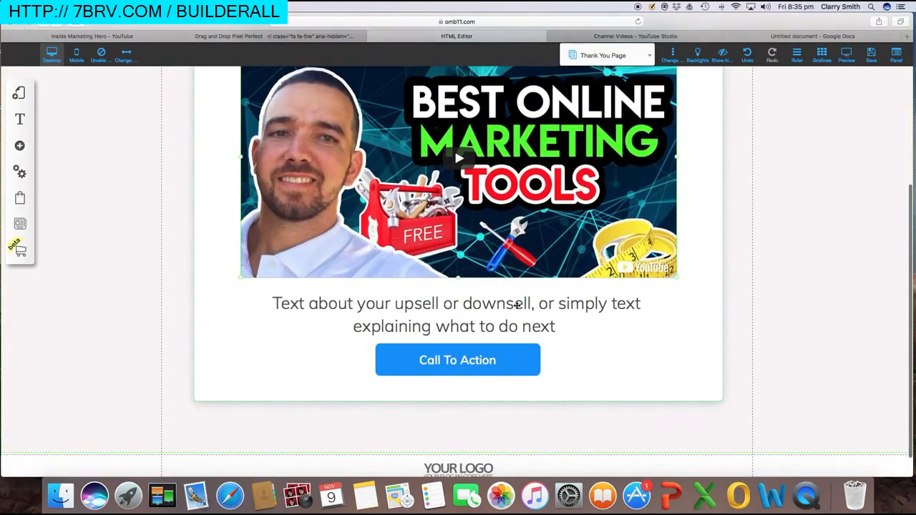
Replace the placeholder paragraph with 'Get Access To Builderall Free Trial Here Click Below', correcting the typo
drag(539, 324, 264, 301)
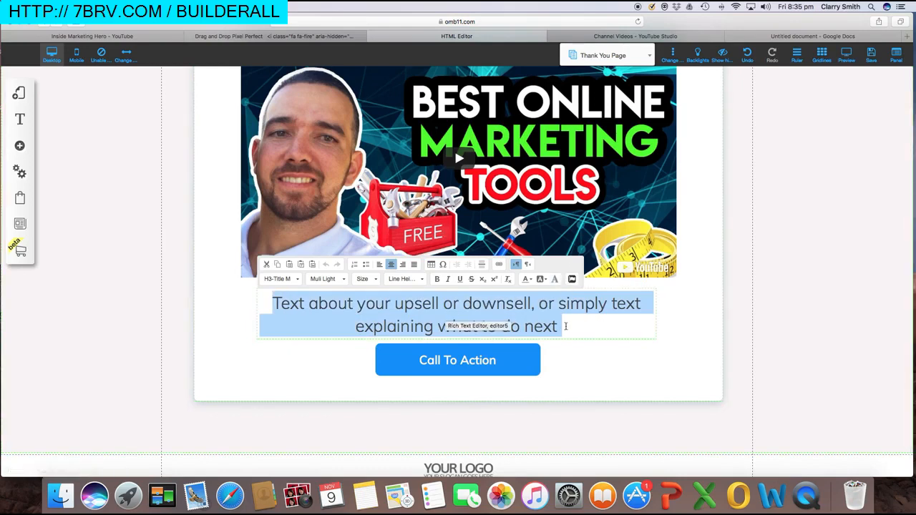
text(Ge)
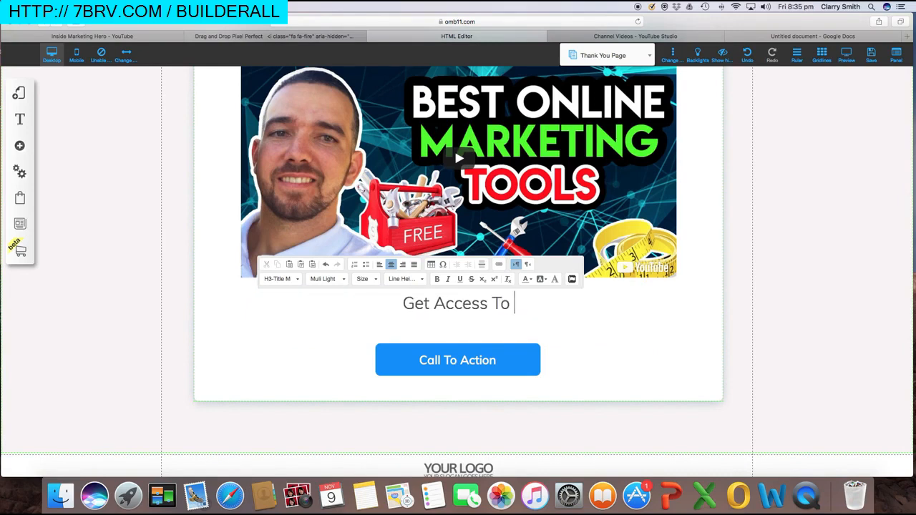
text(t Access To Builder)
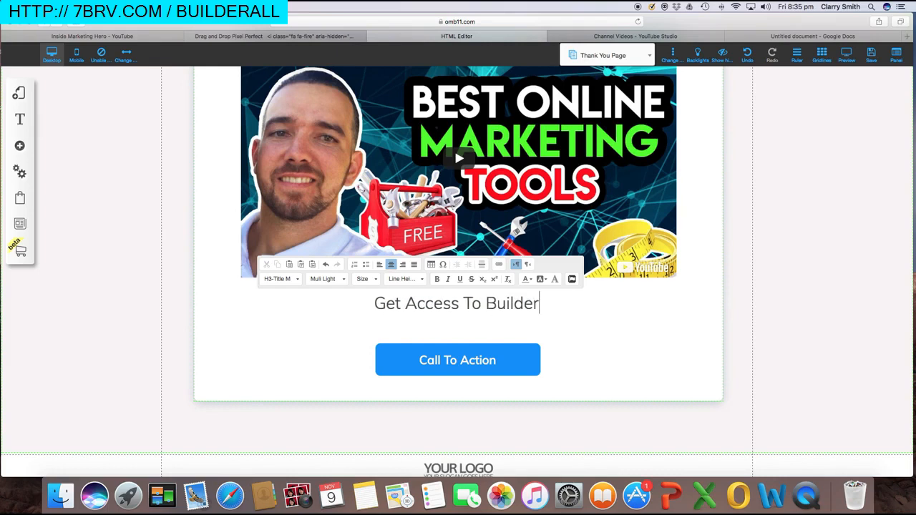
text(all F)
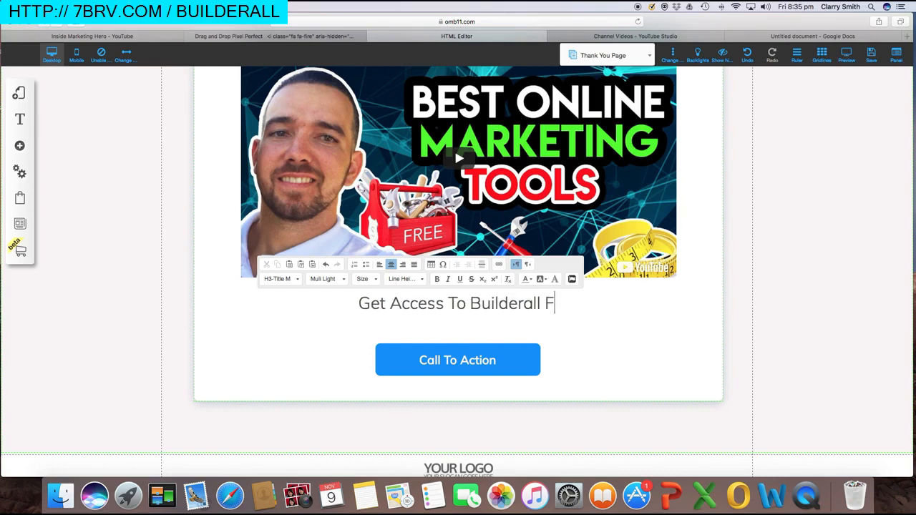
text(ree Tr)
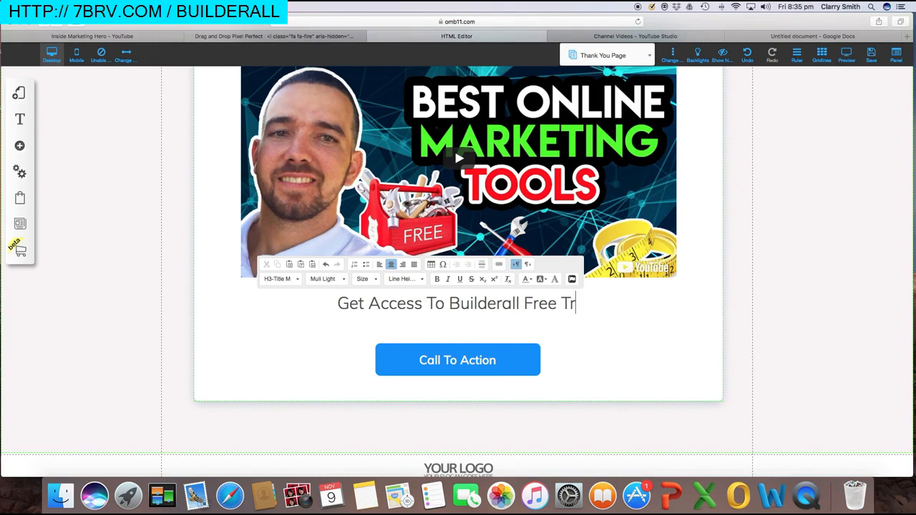
text(ial Here)
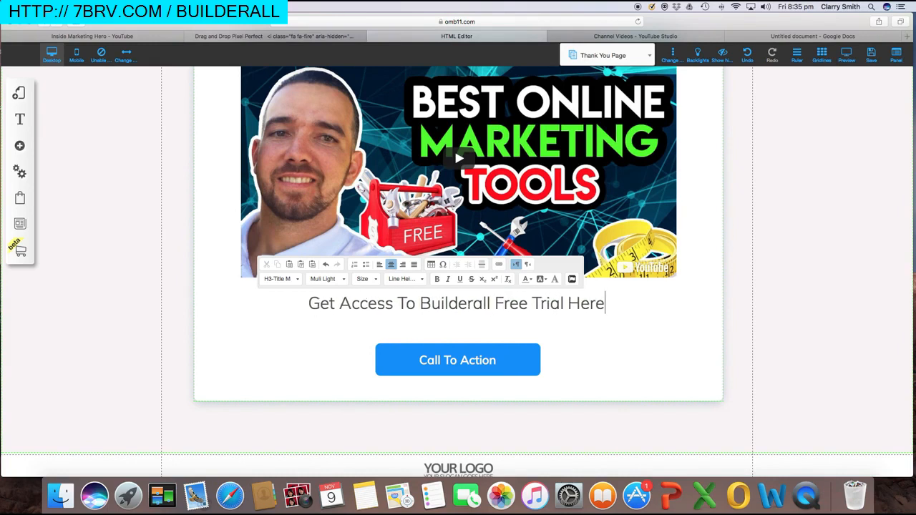
text( Clcik )
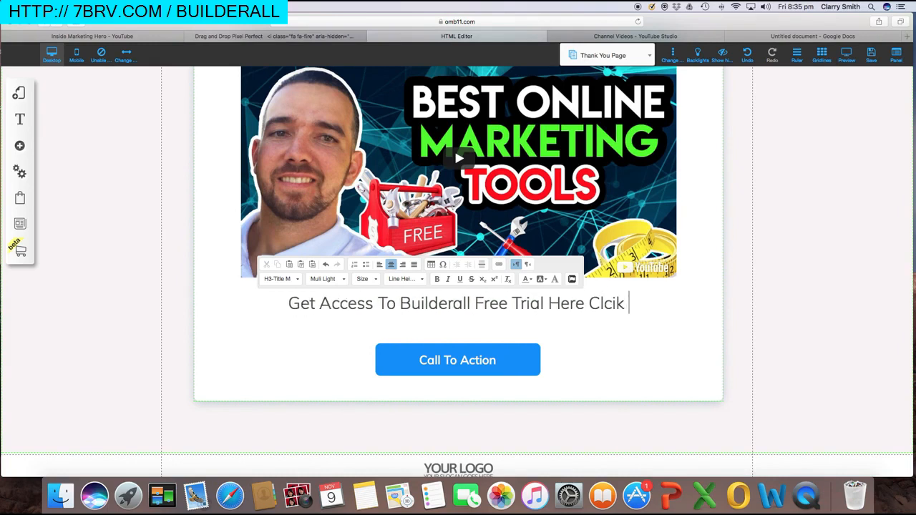
text(below)
key(BackSpace)
key(BackSpace)
key(BackSpace)
key(BackSpace)
key(BackSpace)
key(BackSpace)
key(BackSpace)
key(BackSpace)
key(BackSpace)
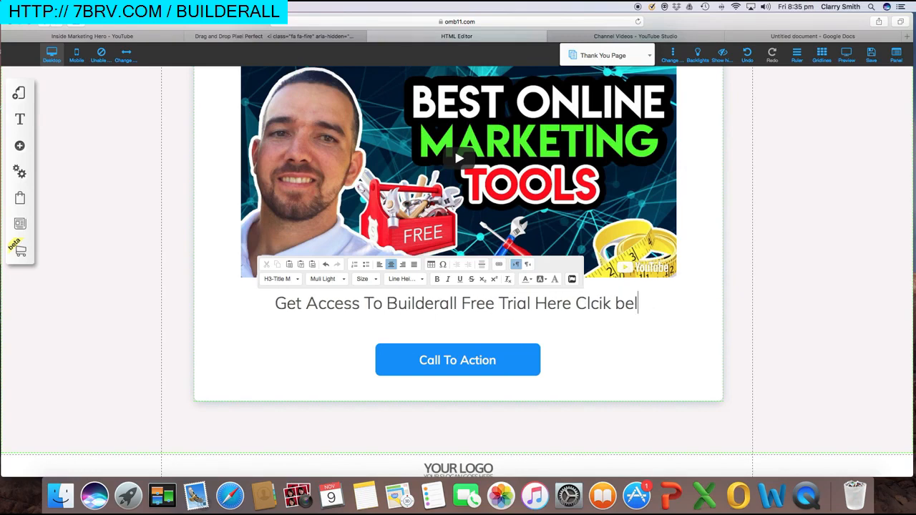
text(ick Below)
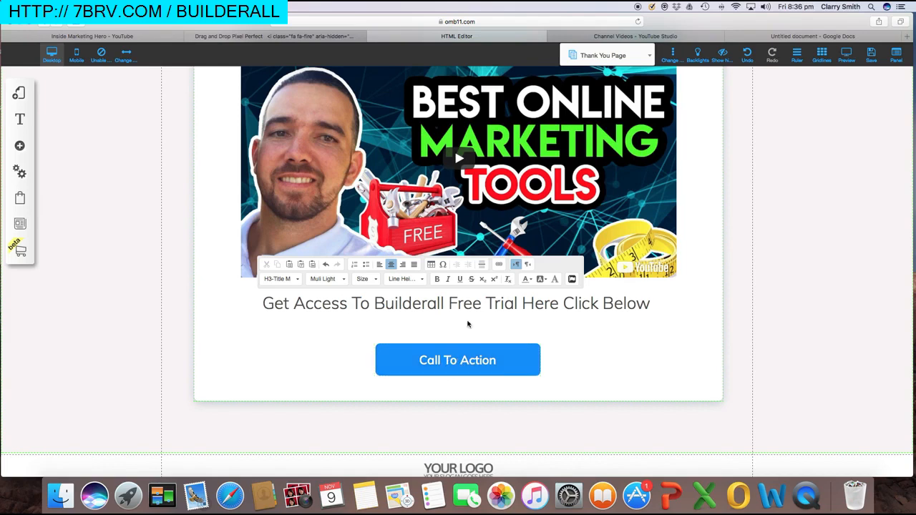
Load office.builderall.com in a new browser tab
click(907, 36)
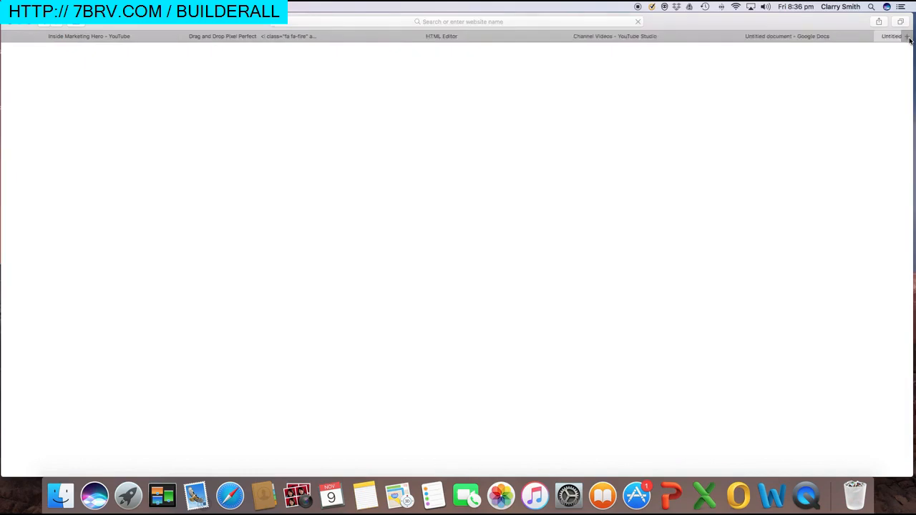
click(482, 21)
text(builderall.com/us/off...)
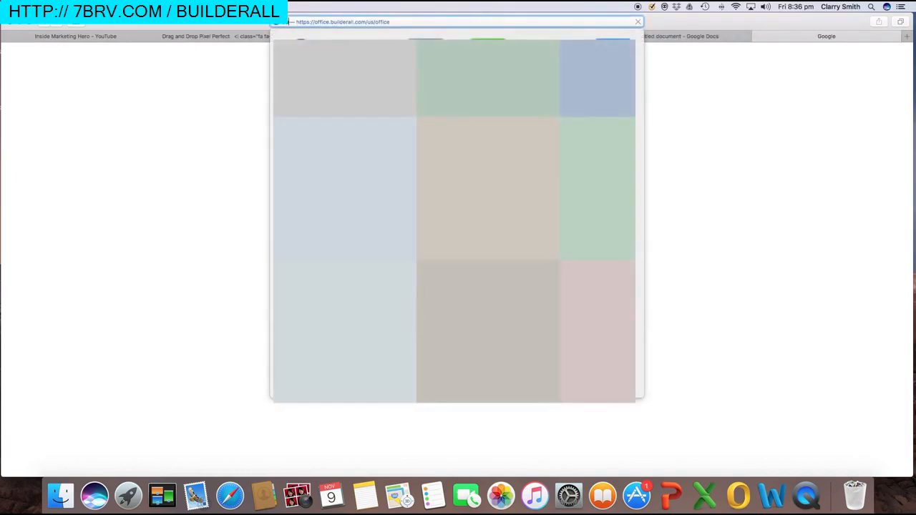
key(Return)
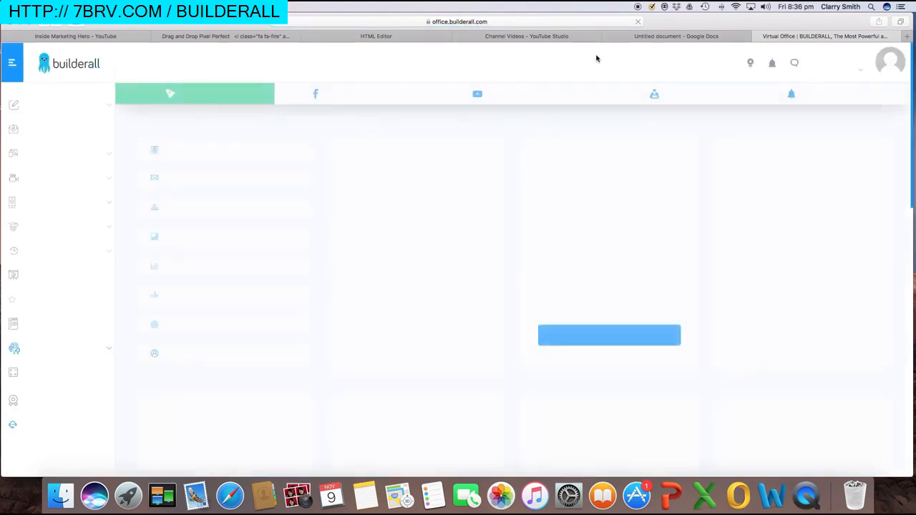
Copy the 7 Day Free Trial home page link from Builderall Business > Money Making Funnels
scroll(85, 264, down, 1)
scroll(85, 264, down, 1)
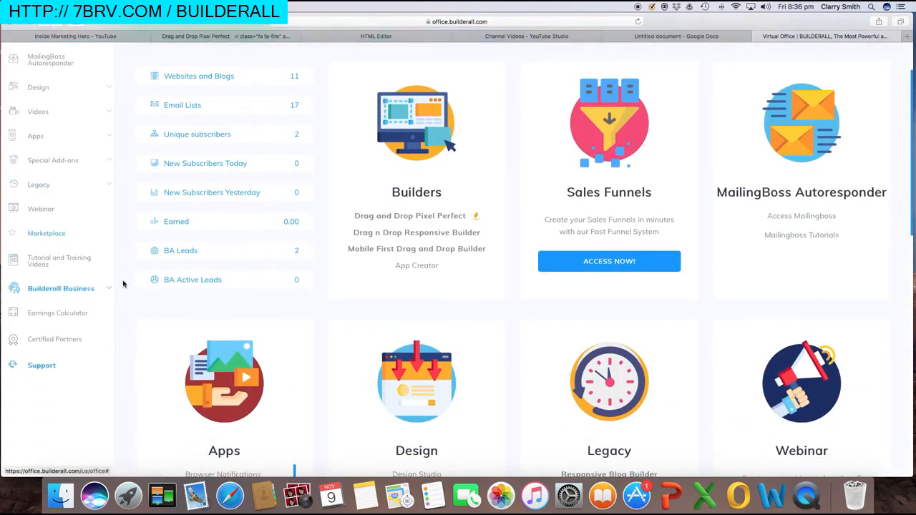
click(109, 291)
scroll(98, 296, down, 2)
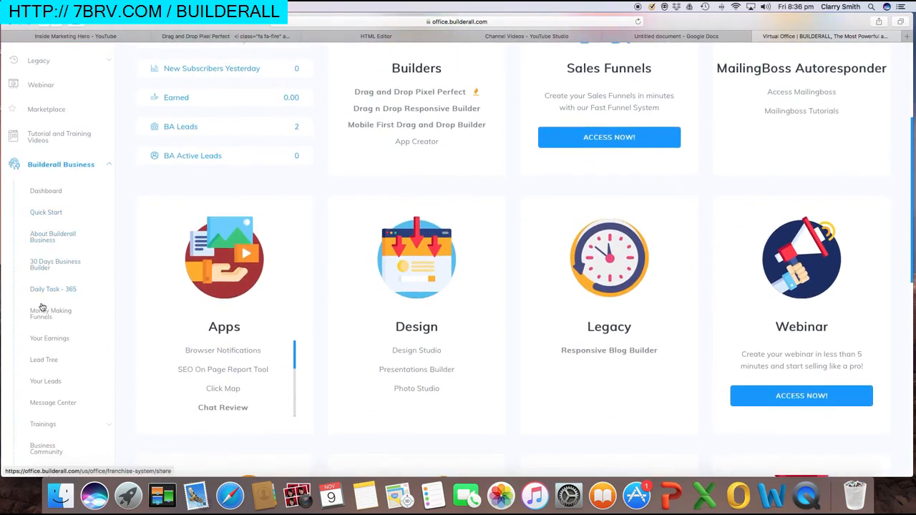
click(59, 315)
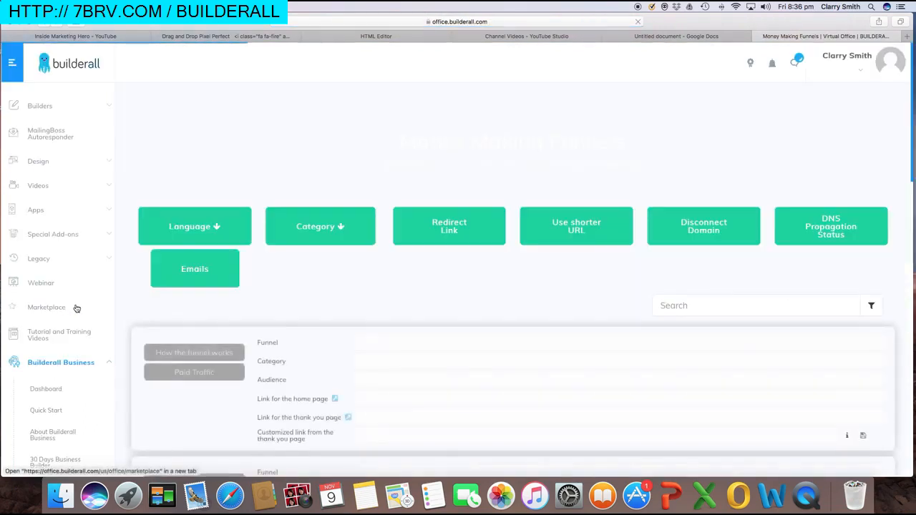
scroll(76, 308, down, 5)
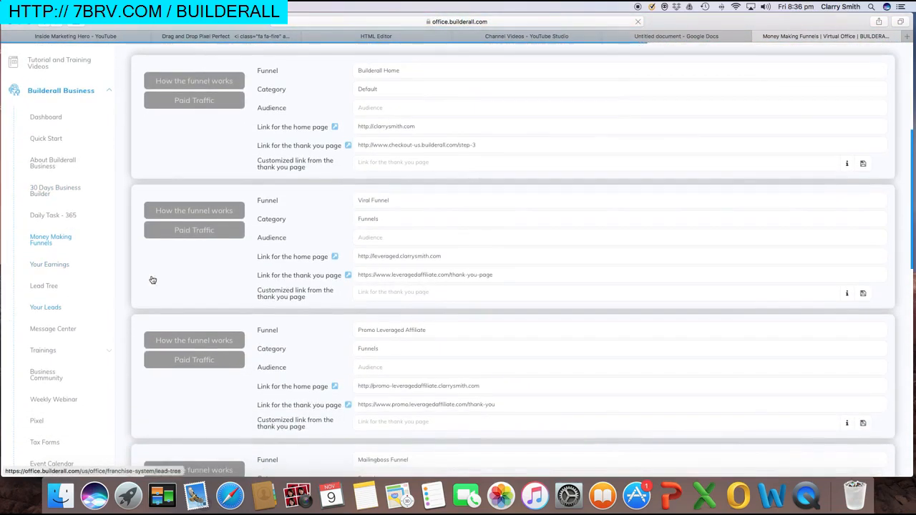
scroll(433, 265, up, 2)
scroll(433, 264, down, 3)
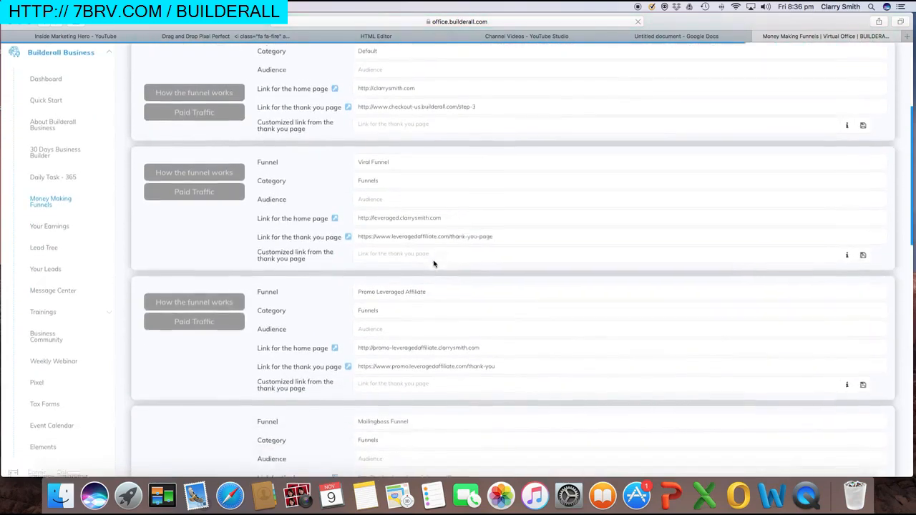
scroll(433, 264, down, 5)
scroll(434, 262, down, 5)
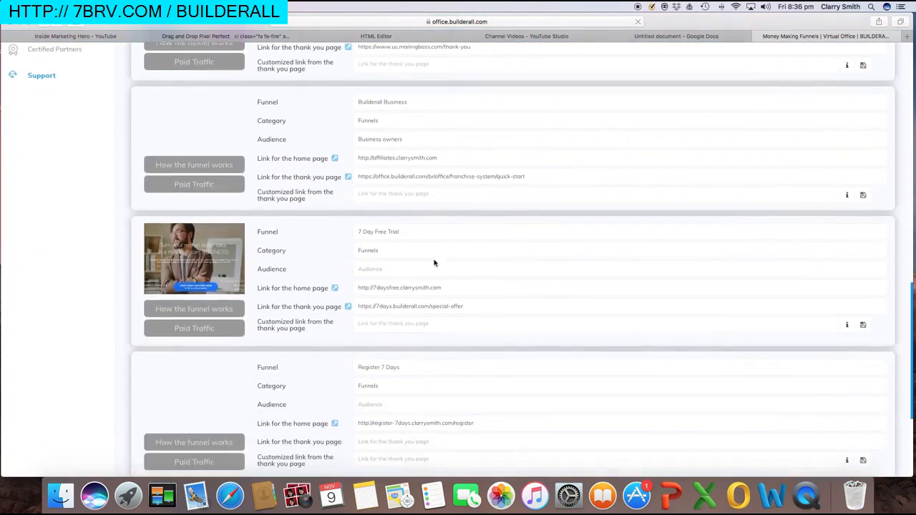
scroll(434, 263, down, 1)
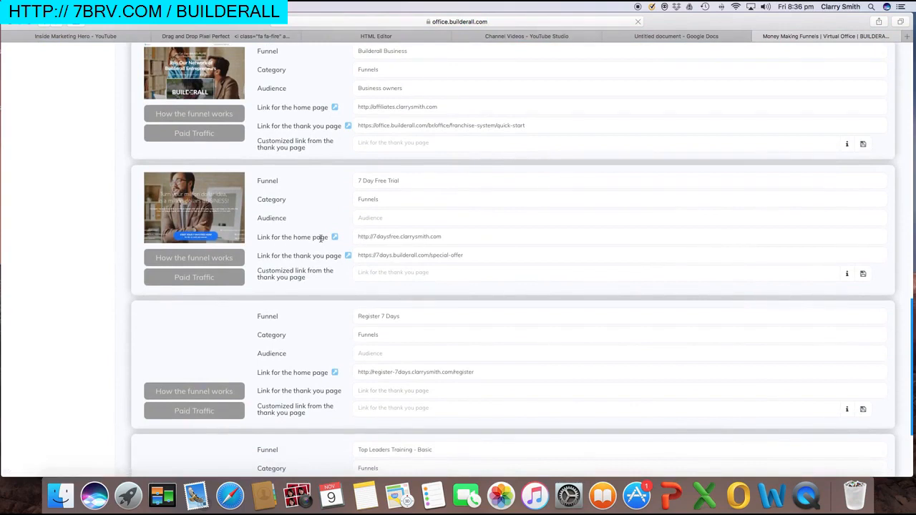
click(422, 239)
Link the Call To Action button to the pasted 7 Day Free Trial URL, opening in a new tab
click(376, 36)
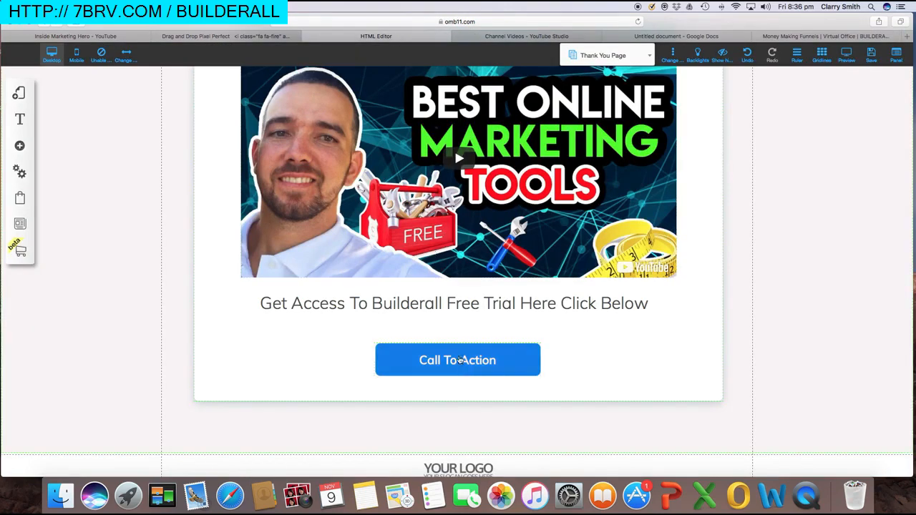
click(458, 360)
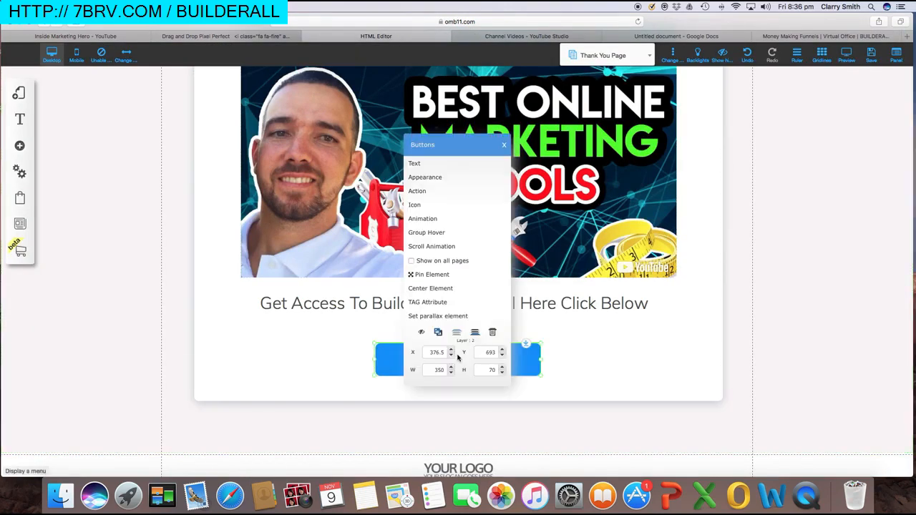
click(419, 191)
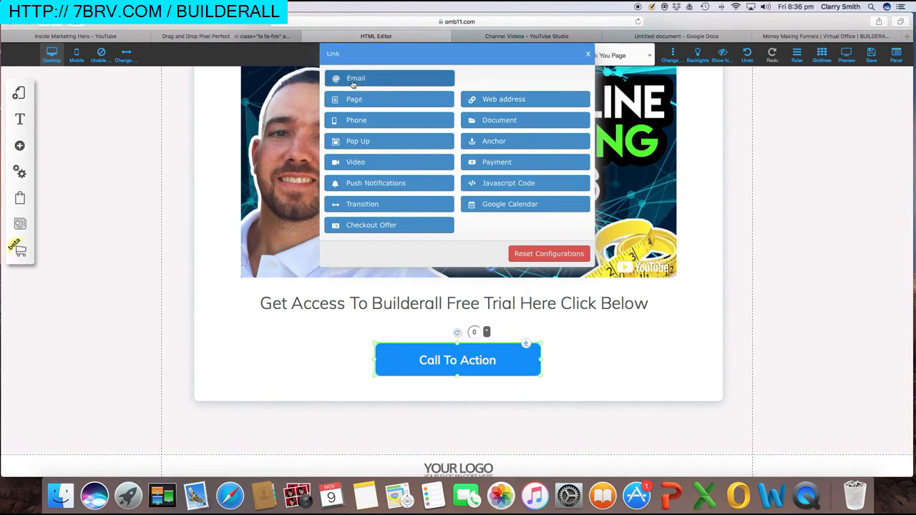
click(508, 100)
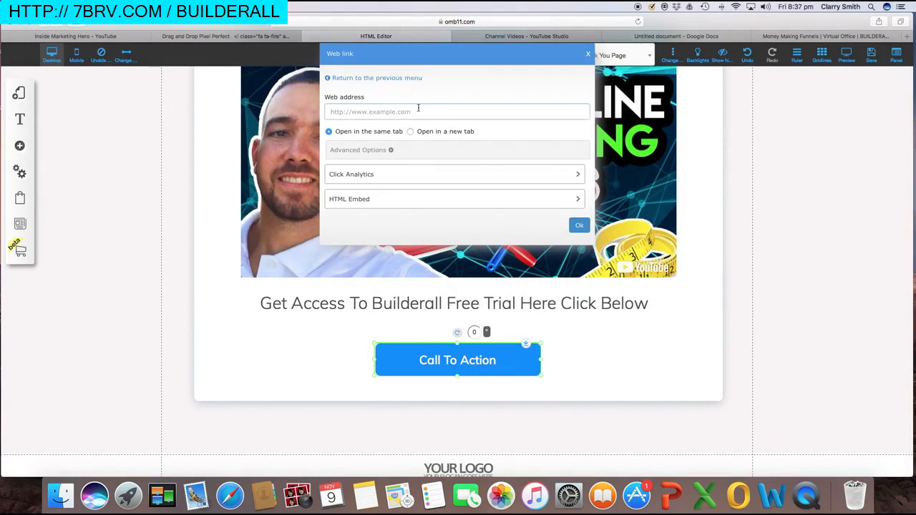
key(super+v)
click(449, 131)
click(580, 225)
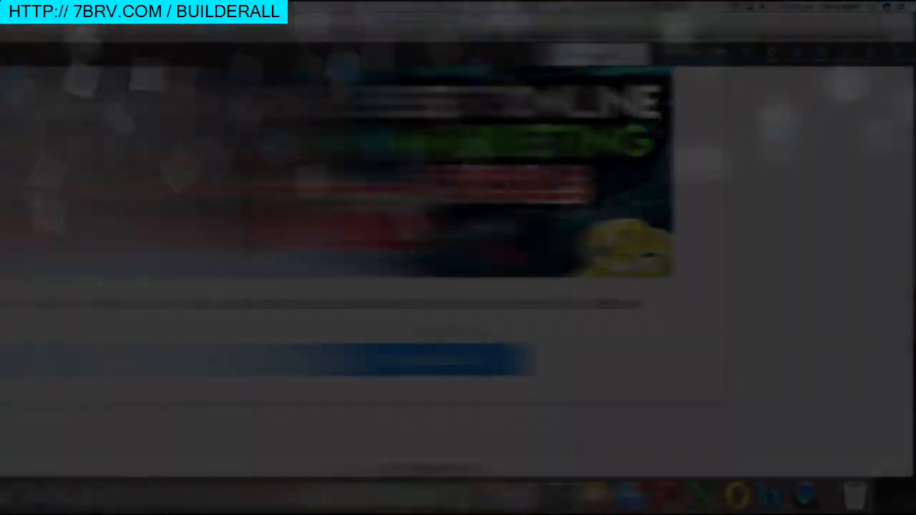
scroll(619, 230, up, 2)
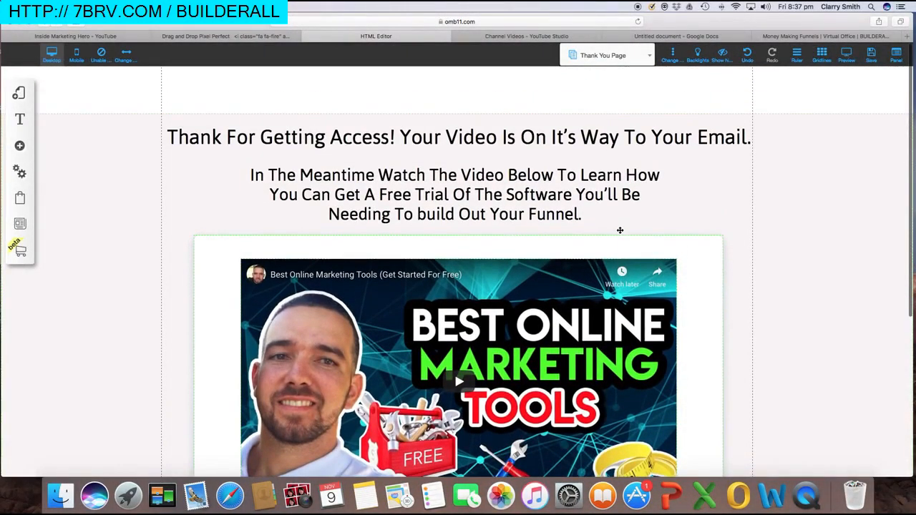
click(649, 57)
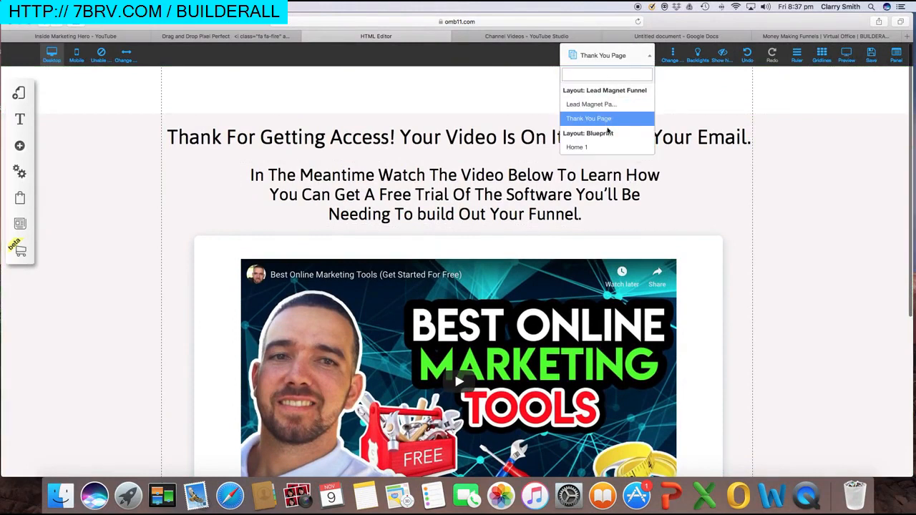
click(652, 57)
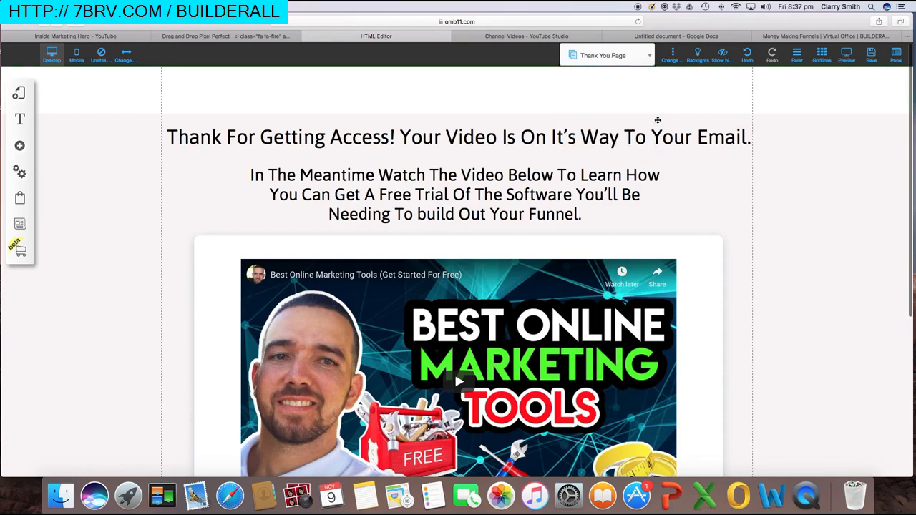
scroll(704, 171, down, 3)
scroll(704, 172, down, 2)
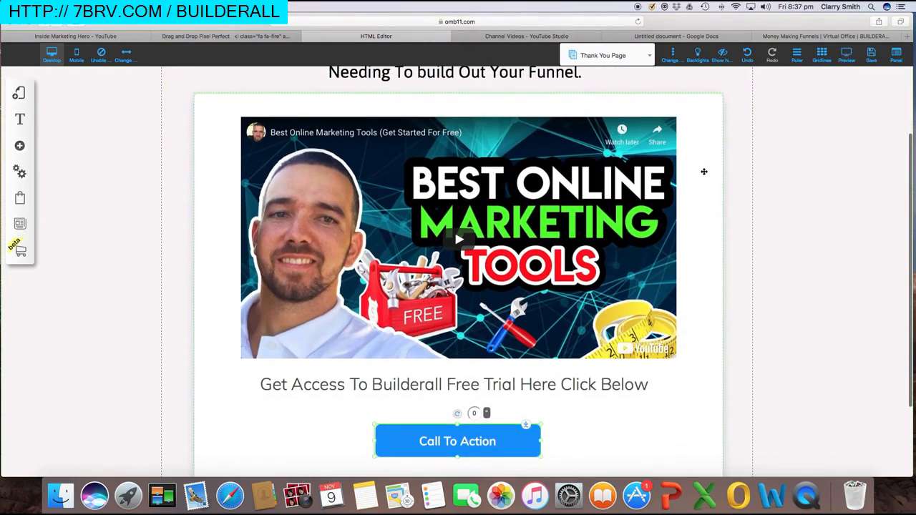
scroll(727, 167, down, 1)
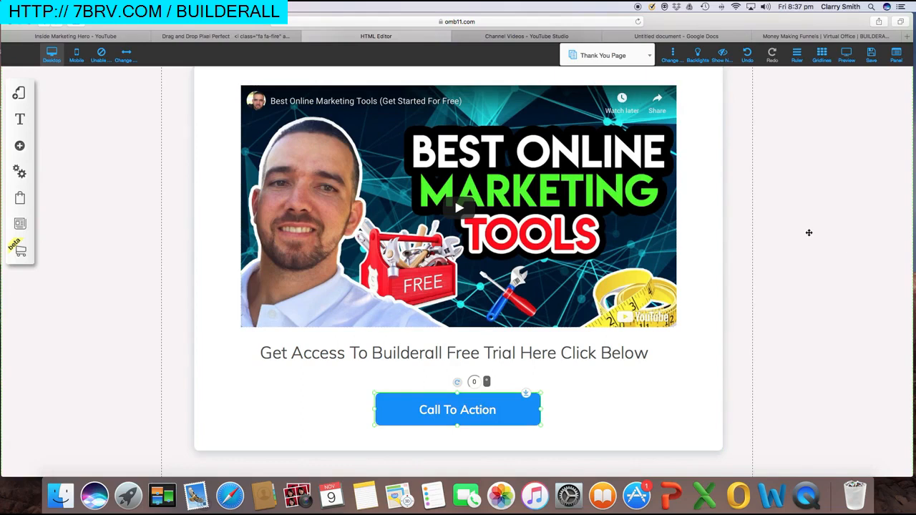
scroll(808, 233, up, 3)
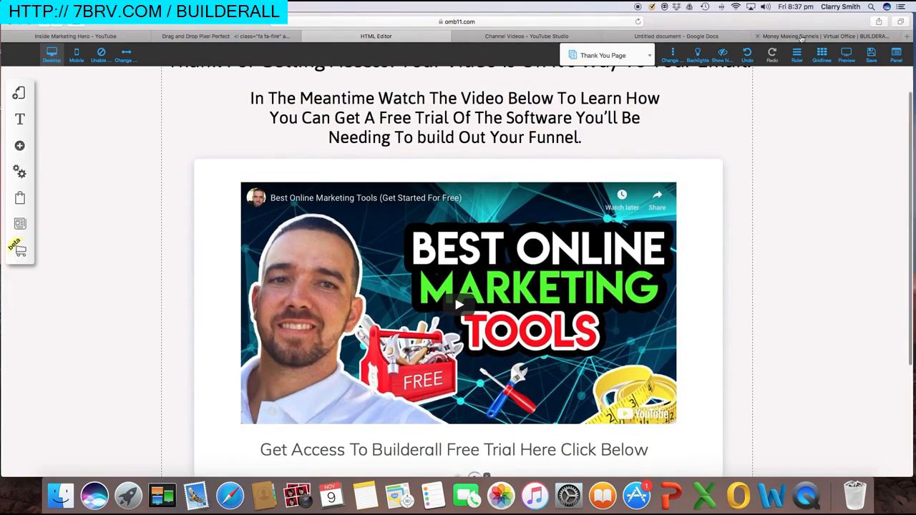
Load the pasted 7 Day Free Trial URL in a new tab to check the landing page
click(906, 36)
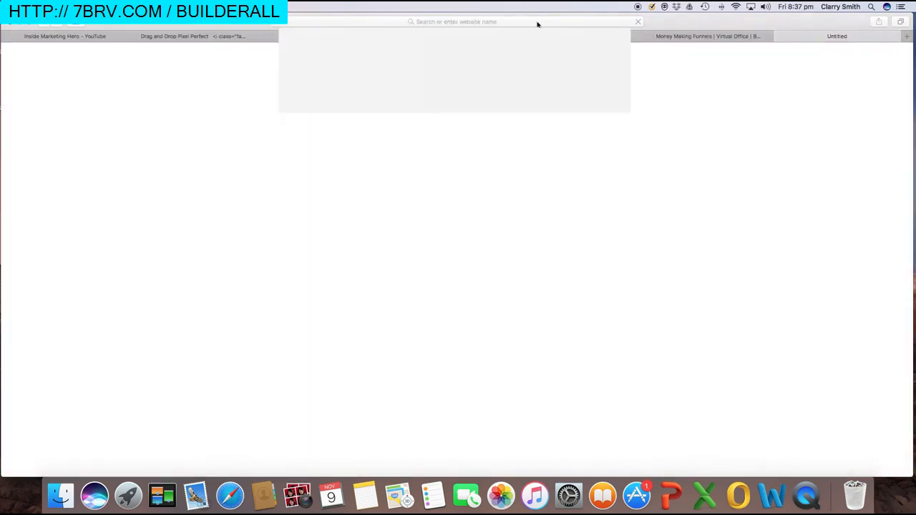
click(537, 25)
text(http://7daysfree.clarrysmith.com)
key(Return)
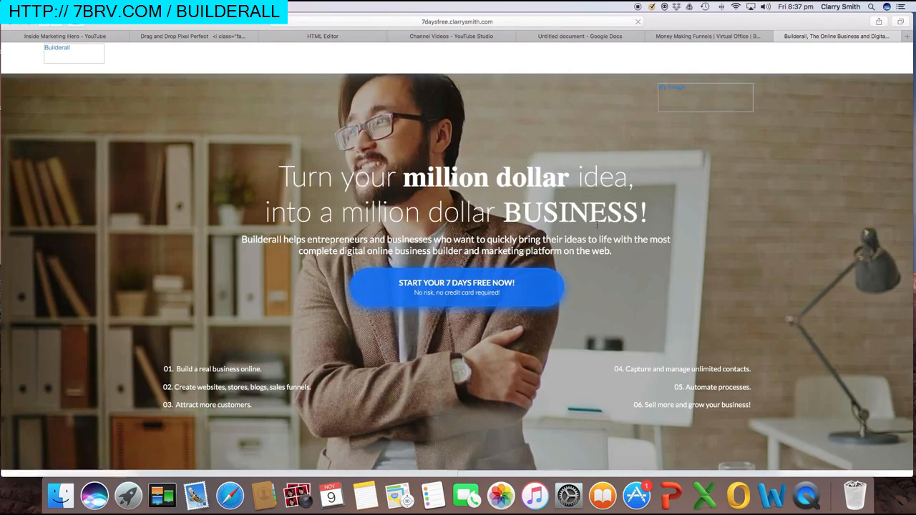
click(429, 40)
click(343, 38)
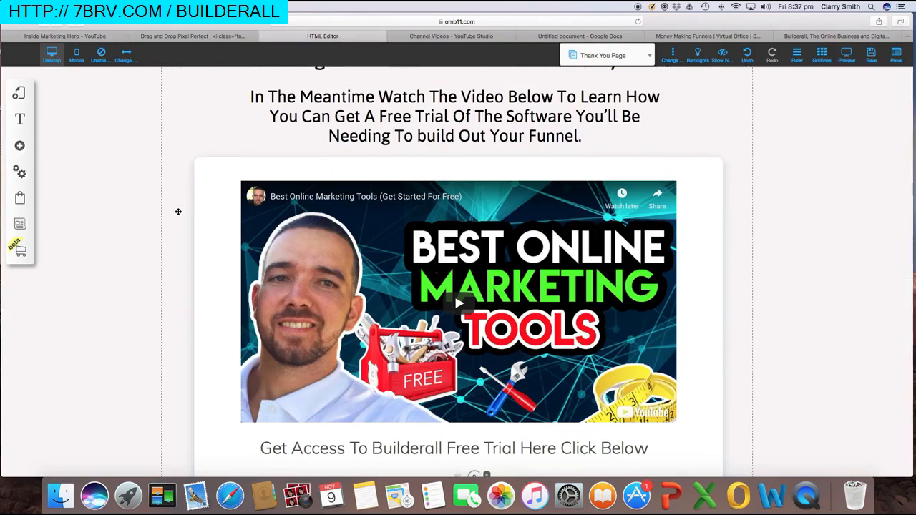
Save the Thank You Page edits and dismiss the success alert
scroll(179, 211, down, 5)
scroll(180, 210, up, 6)
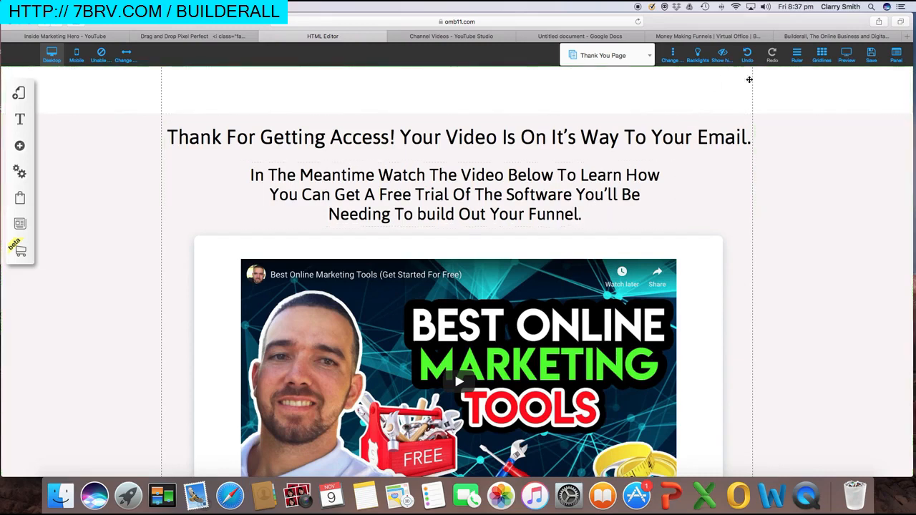
click(872, 53)
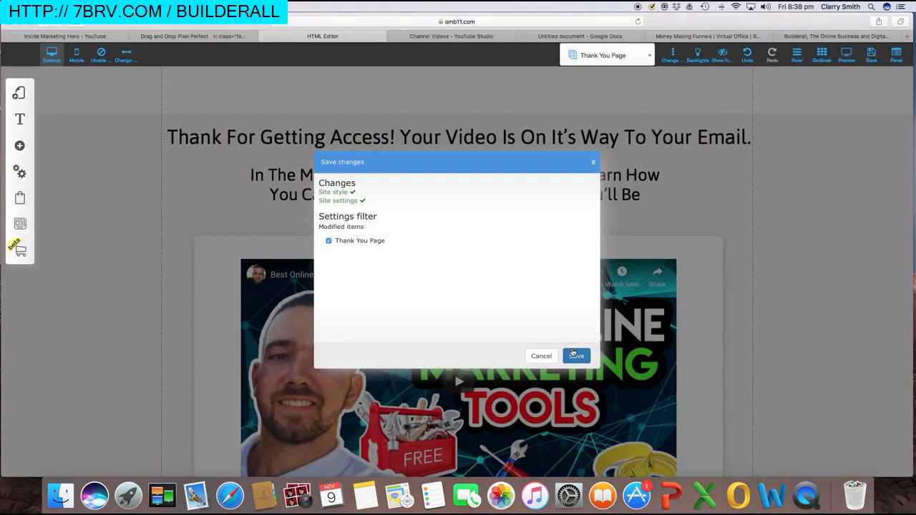
click(576, 355)
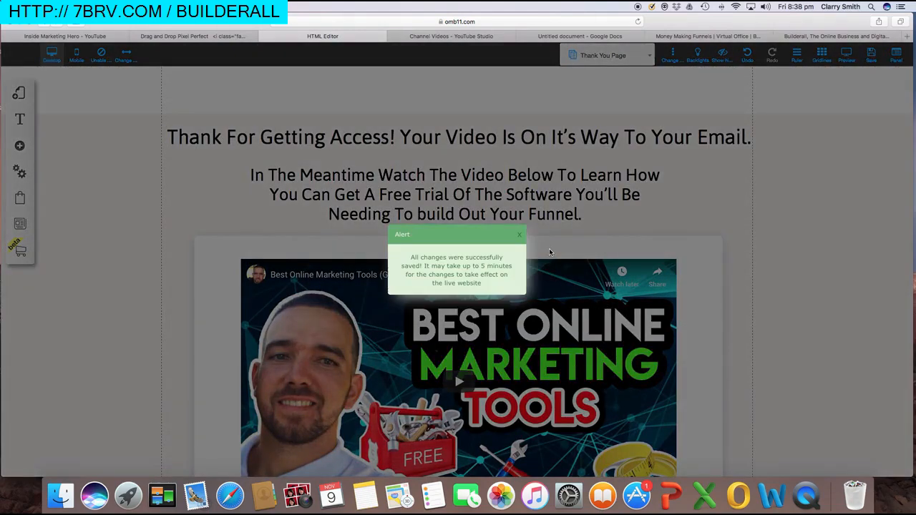
click(520, 237)
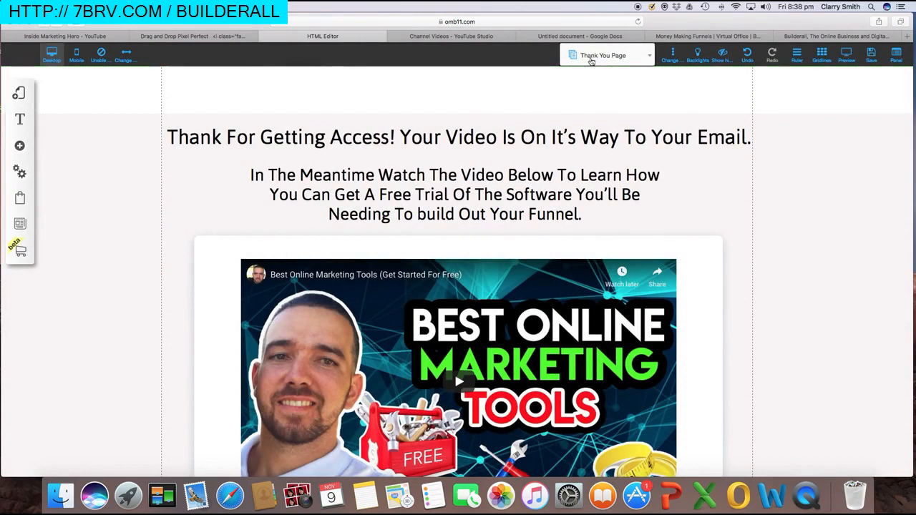
Close the HTML Editor tab and confirm leaving the page
click(264, 36)
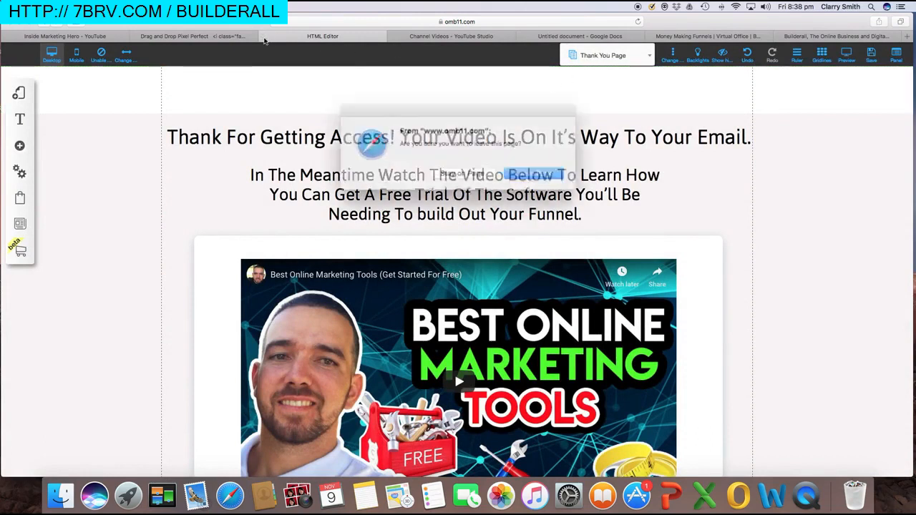
click(523, 171)
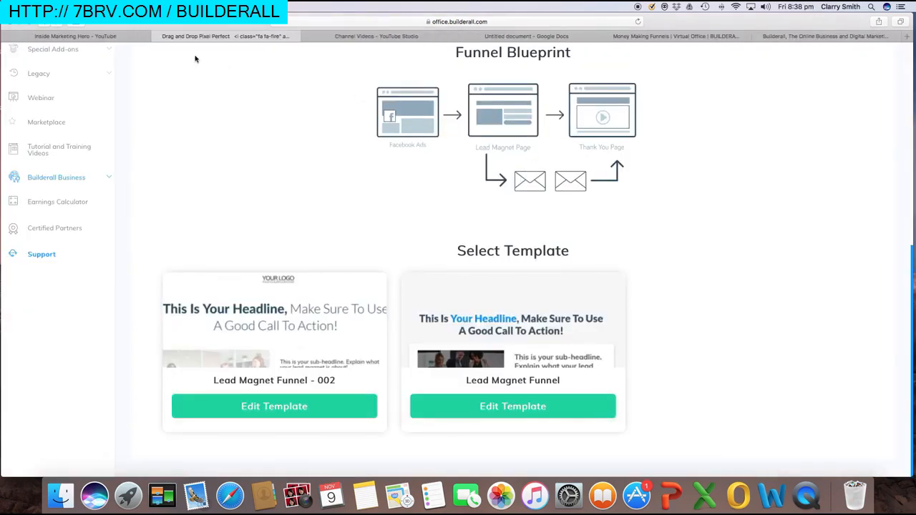
scroll(67, 85, up, 6)
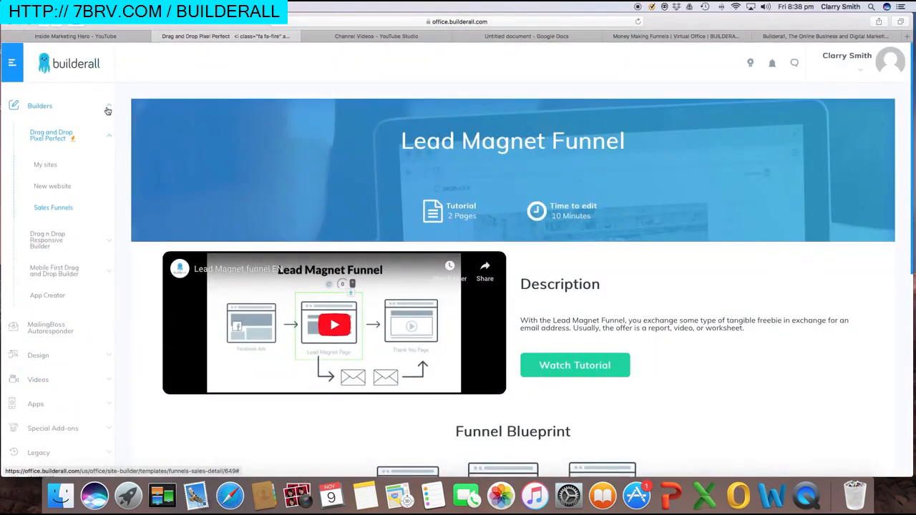
Open My sites under Drag and Drop Pixel Perfect to find leadmagnetfunnel2
click(46, 166)
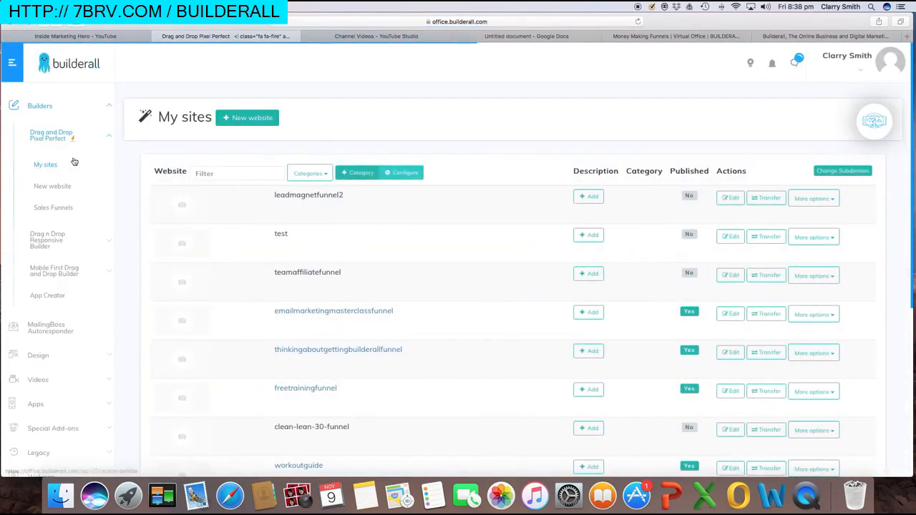
drag(279, 195, 354, 200)
click(356, 203)
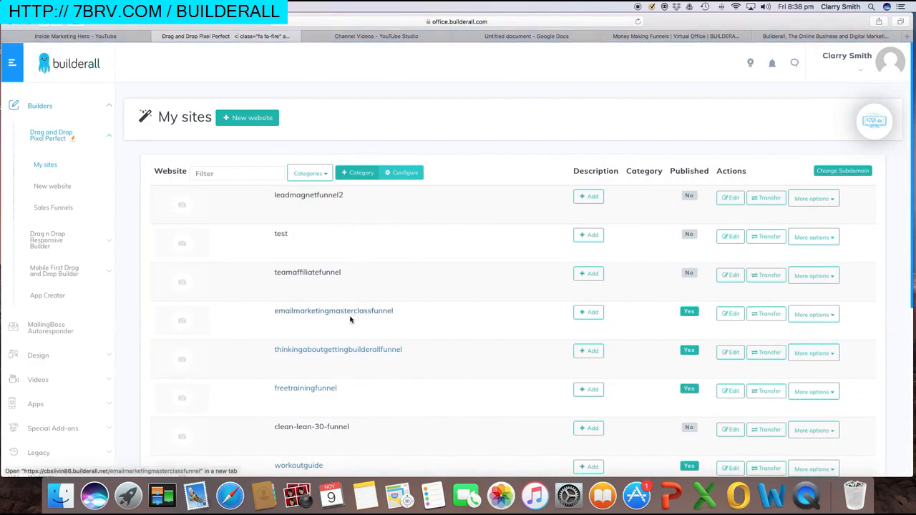
drag(273, 195, 368, 198)
click(488, 239)
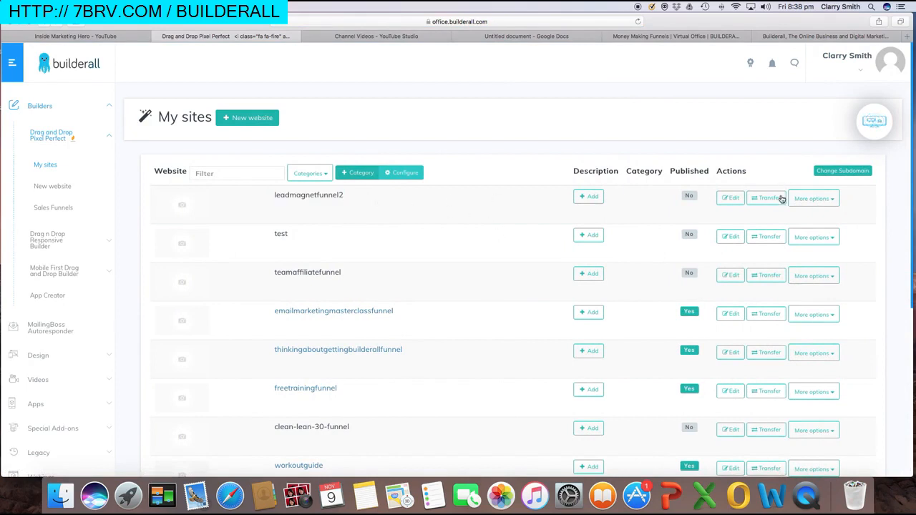
Publish leadmagnetfunnel2 from More options, then open its live site in a new tab
click(831, 202)
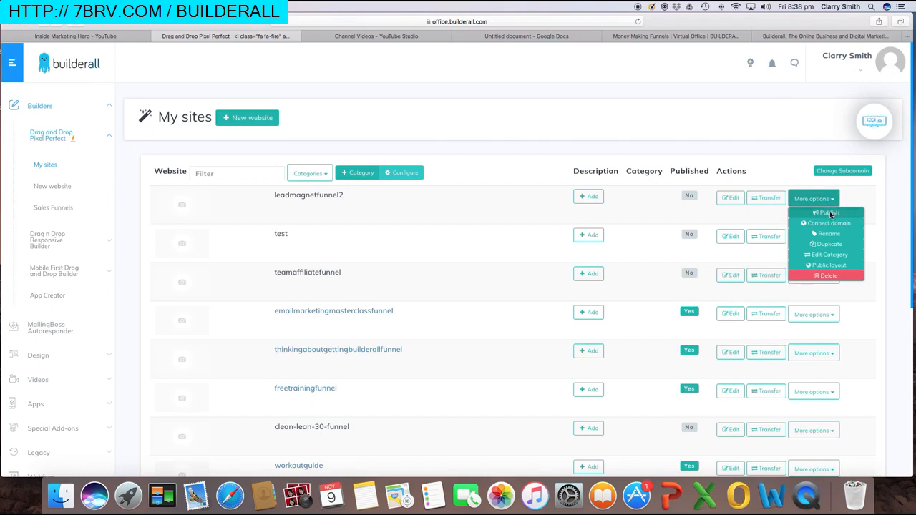
click(829, 213)
click(544, 259)
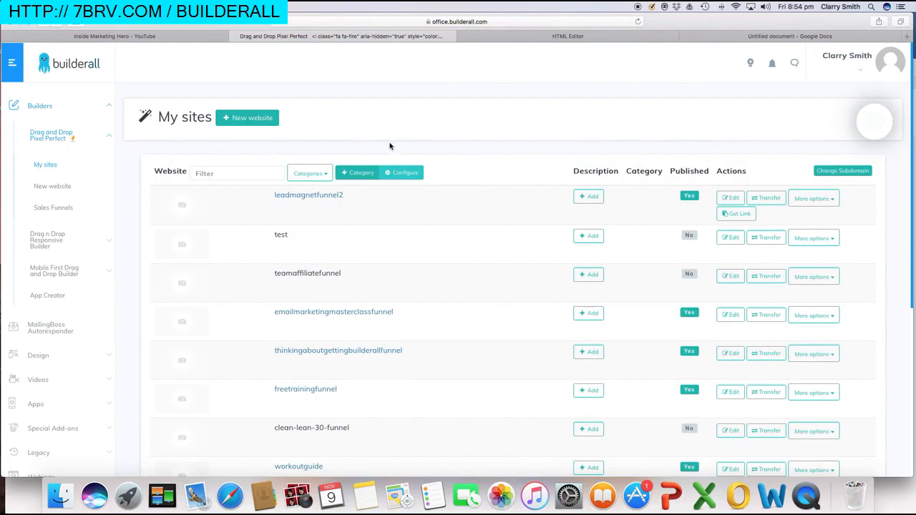
click(320, 200)
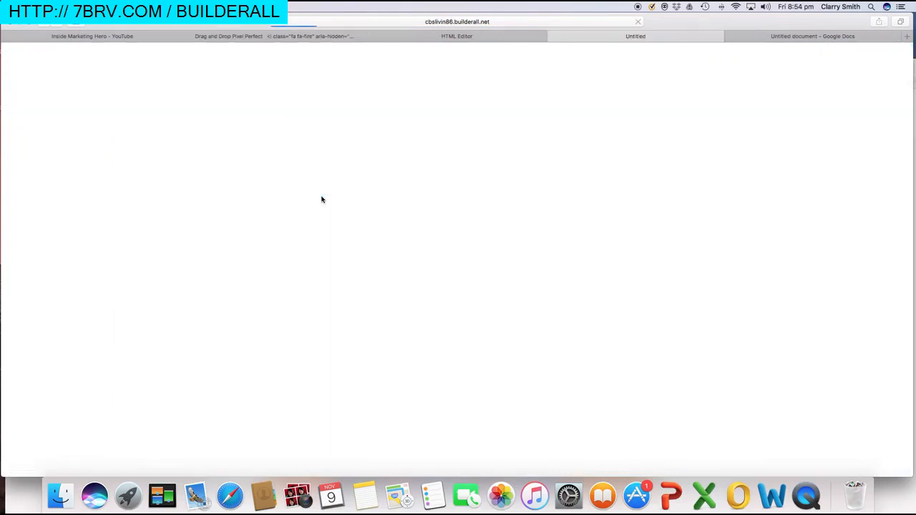
Submit the live sign-up form with a test e-mail and first name 'This is a test name :)'
click(542, 324)
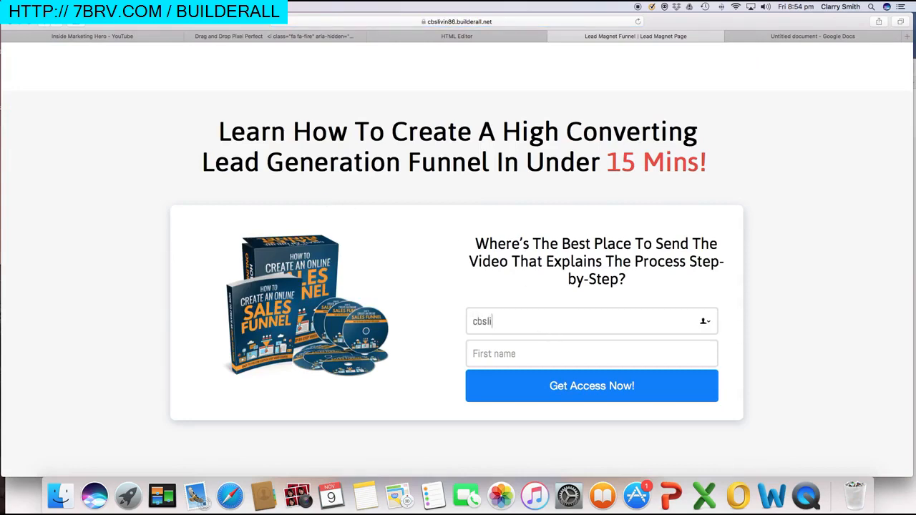
key(Tab)
text(This is a )
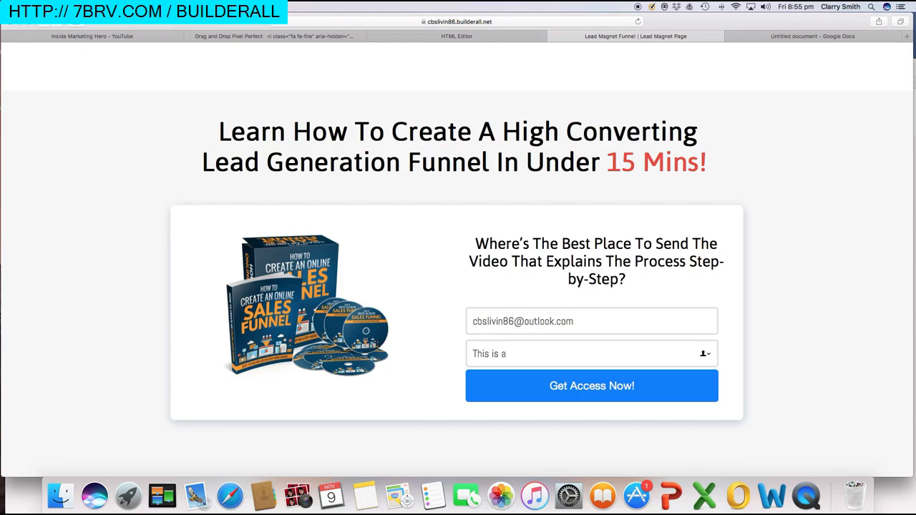
text(test name :))
click(554, 386)
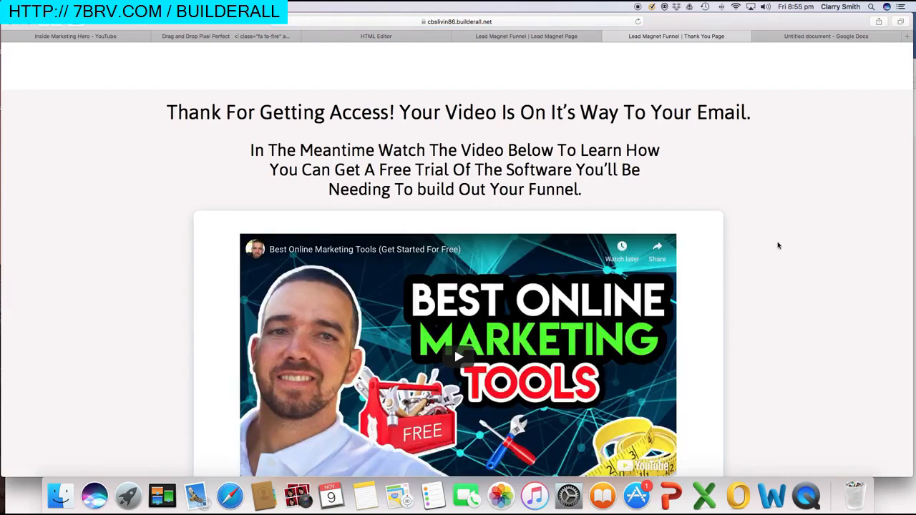
Play the embedded YouTube video on the live Thank You page, then click its Call To Action button
scroll(780, 245, down, 5)
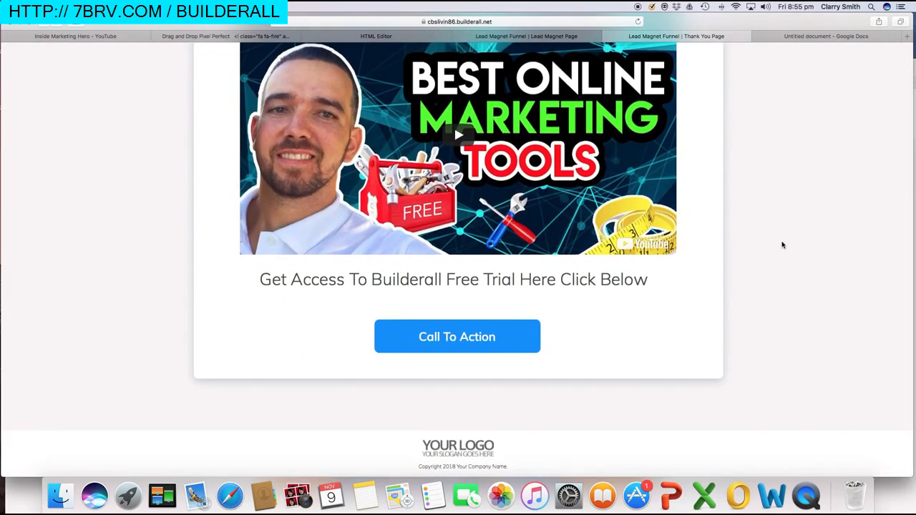
scroll(782, 244, up, 5)
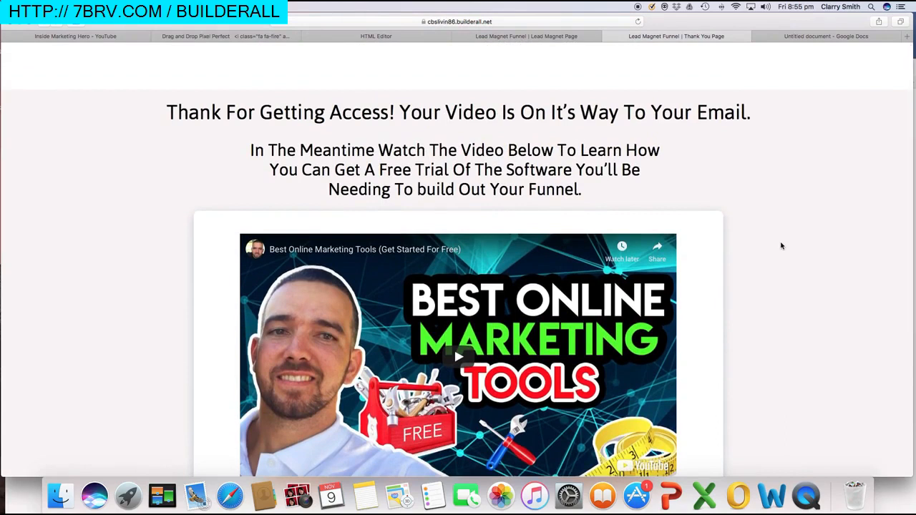
scroll(782, 244, down, 1)
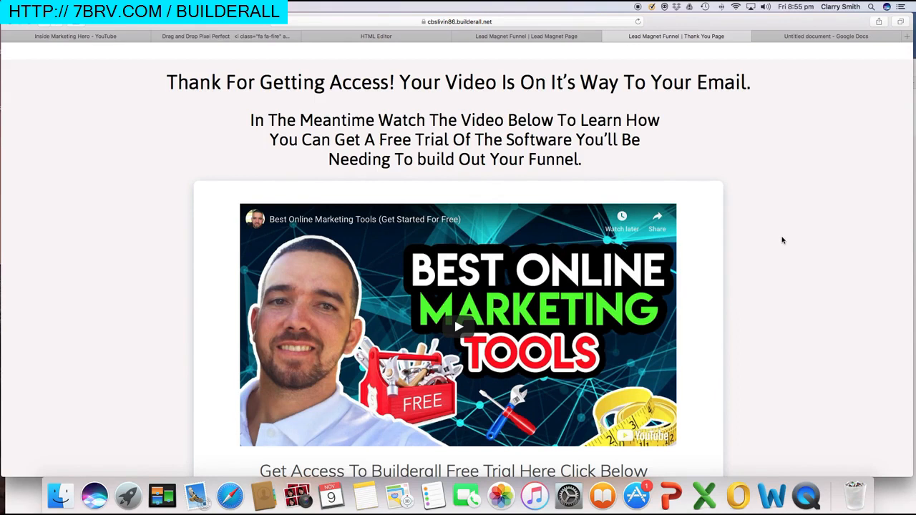
scroll(782, 241, down, 5)
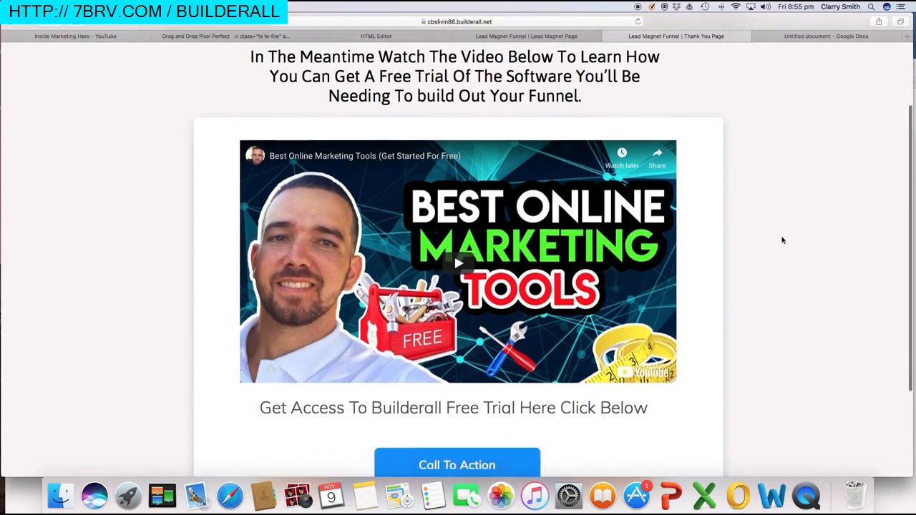
scroll(782, 240, up, 3)
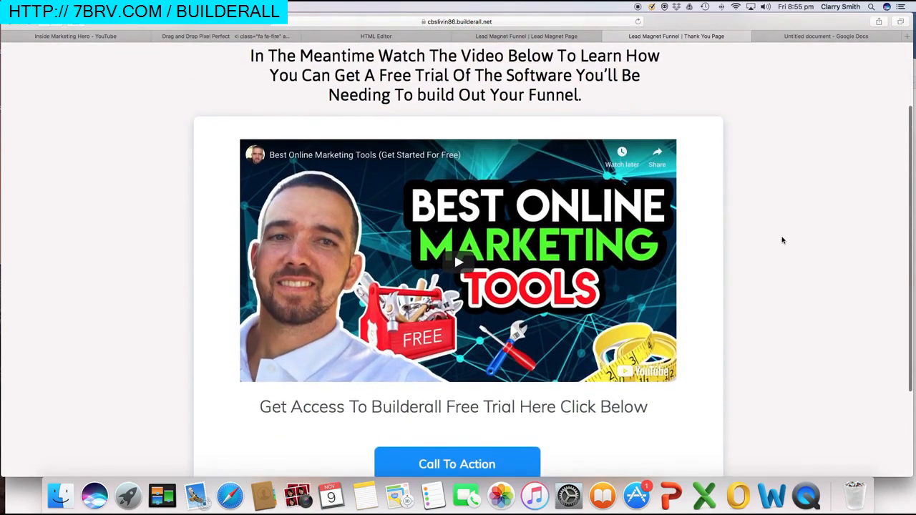
scroll(781, 239, up, 3)
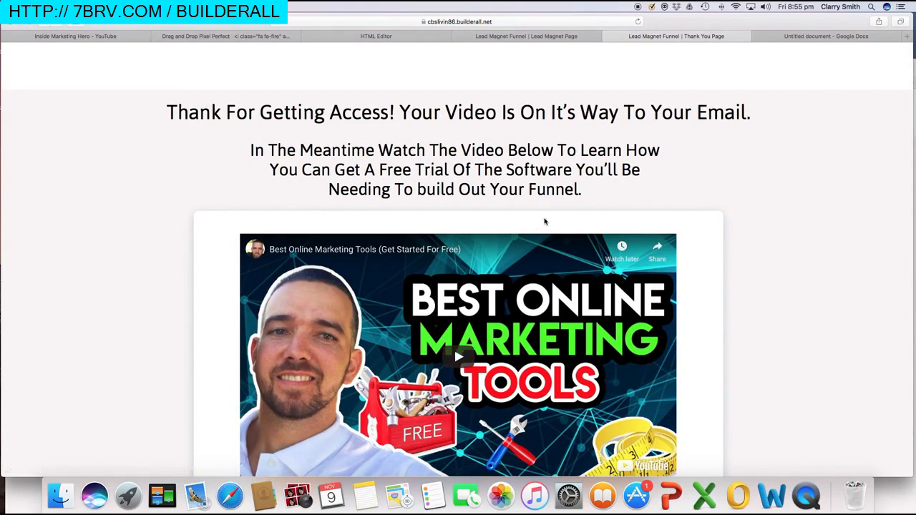
scroll(592, 217, down, 2)
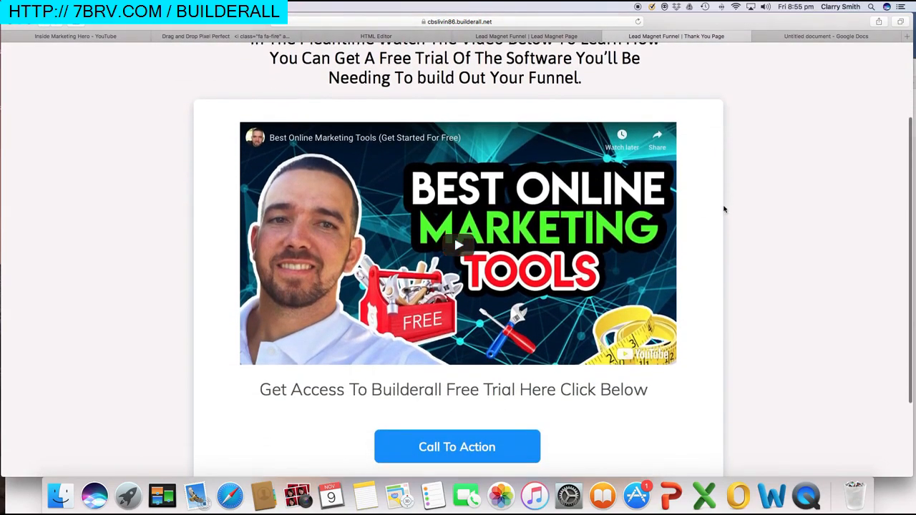
scroll(698, 202, up, 1)
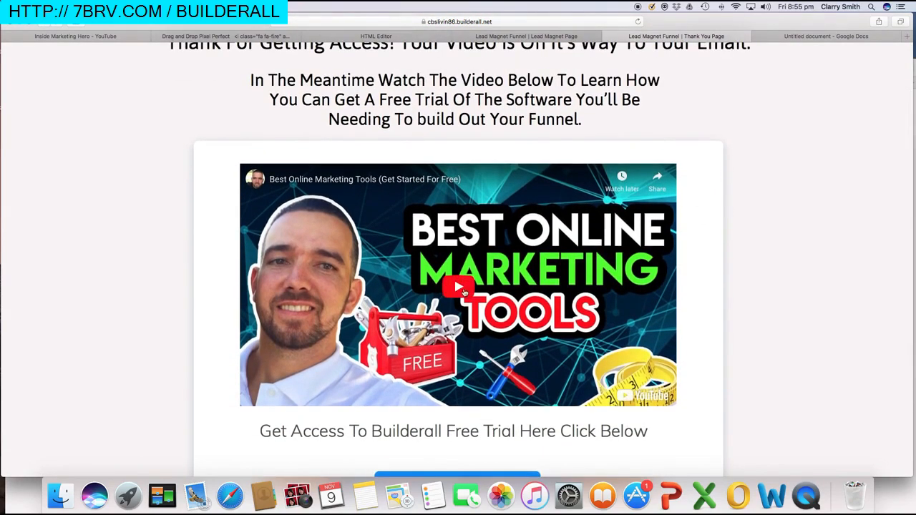
click(461, 288)
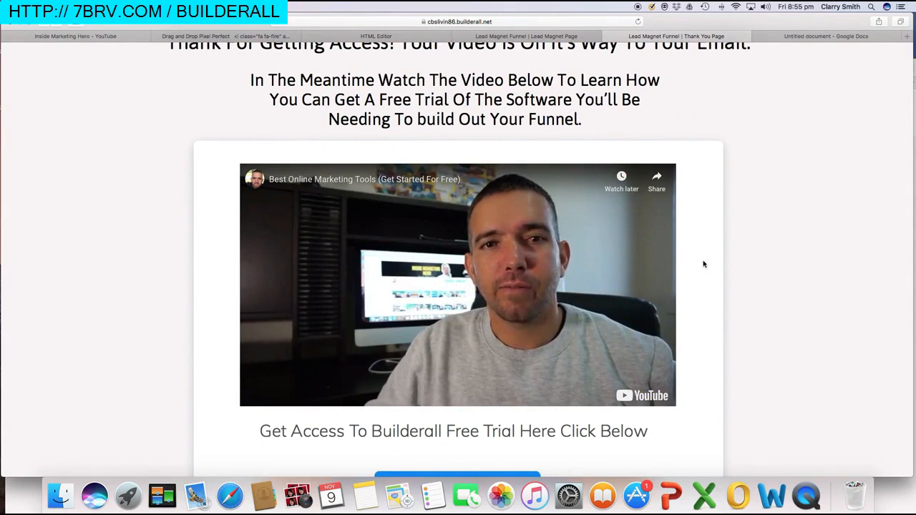
scroll(681, 272, down, 3)
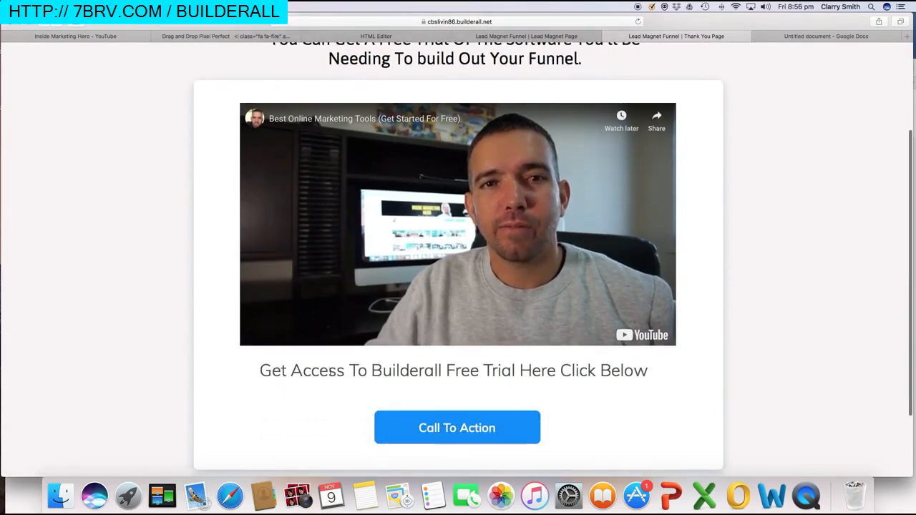
click(486, 424)
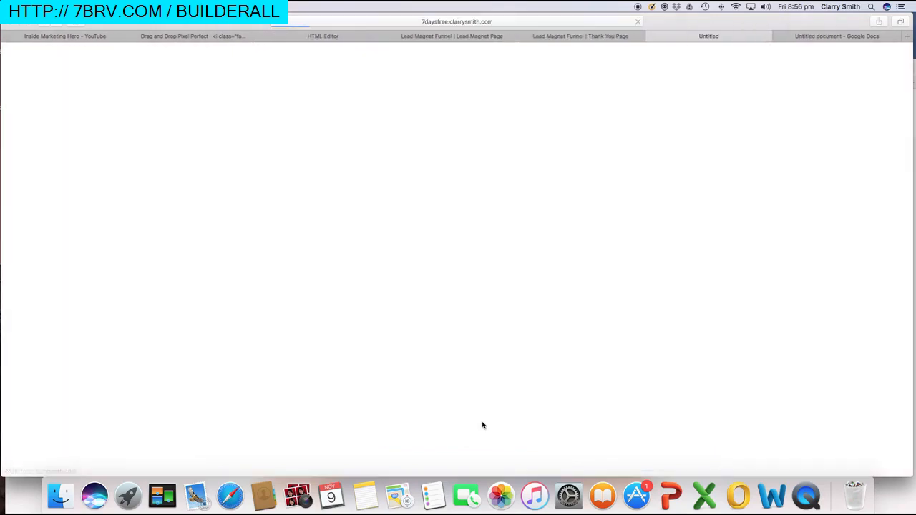